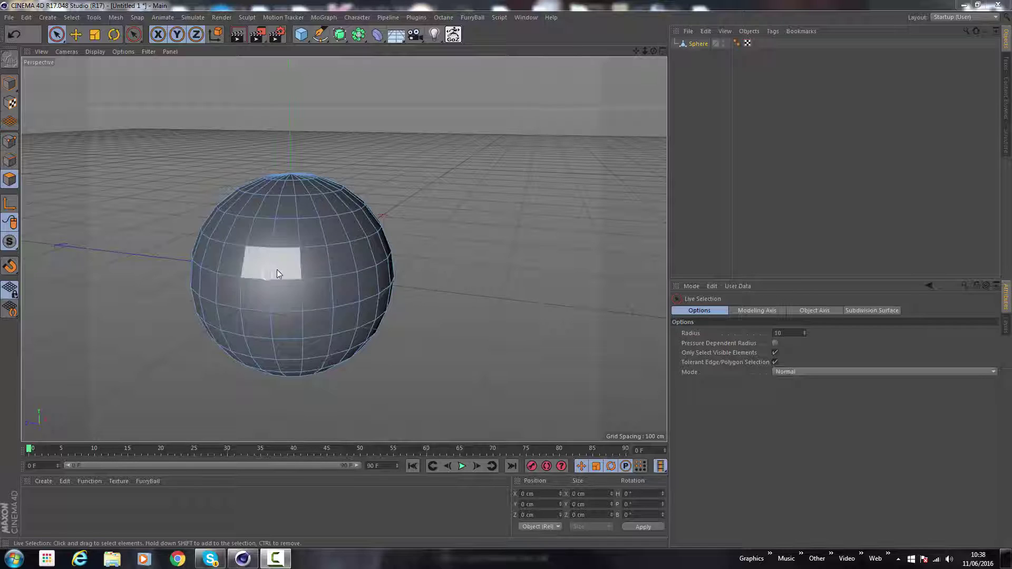
Step: Select a row of polygons across the sphere's upper half with Live Selection, extending it around the surface
mouse_move(267, 261)
mouse_down()
mouse_move(383, 256)
mouse_move(413, 283)
mouse_move(464, 258)
mouse_move(625, 293)
mouse_move(412, 317)
mouse_move(447, 283)
mouse_move(492, 295)
mouse_up()
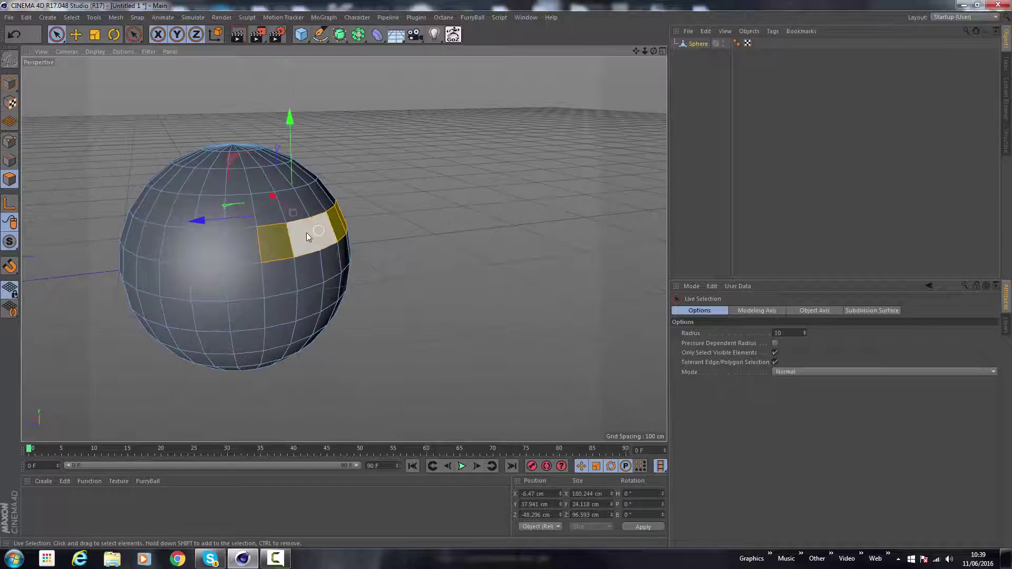
shift+click(240, 249)
alt+drag(402, 307, 441, 315)
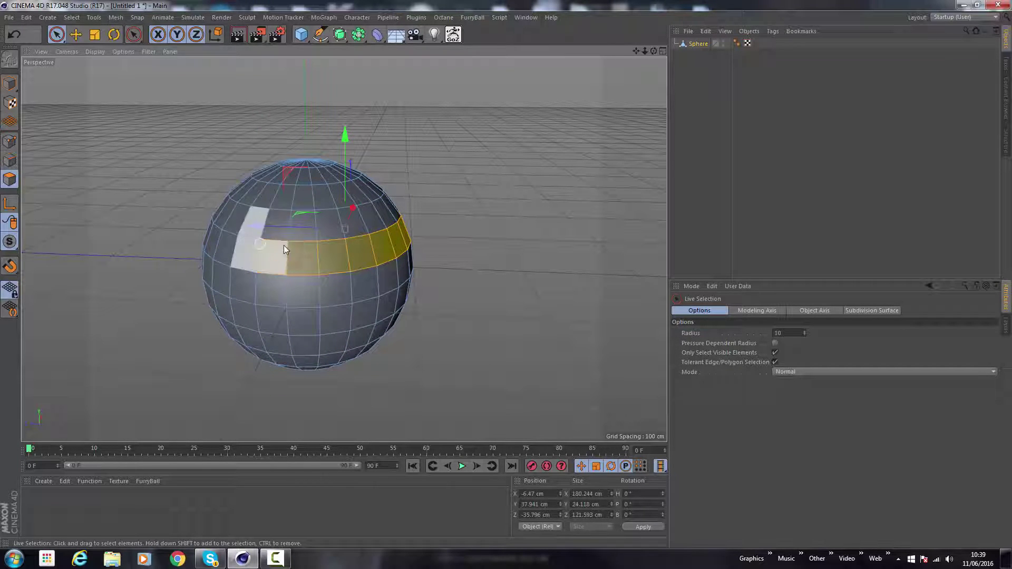
Step: Select a row of points along the sphere's upper latitude line in point mode, and return to polygon mode
click(9, 142)
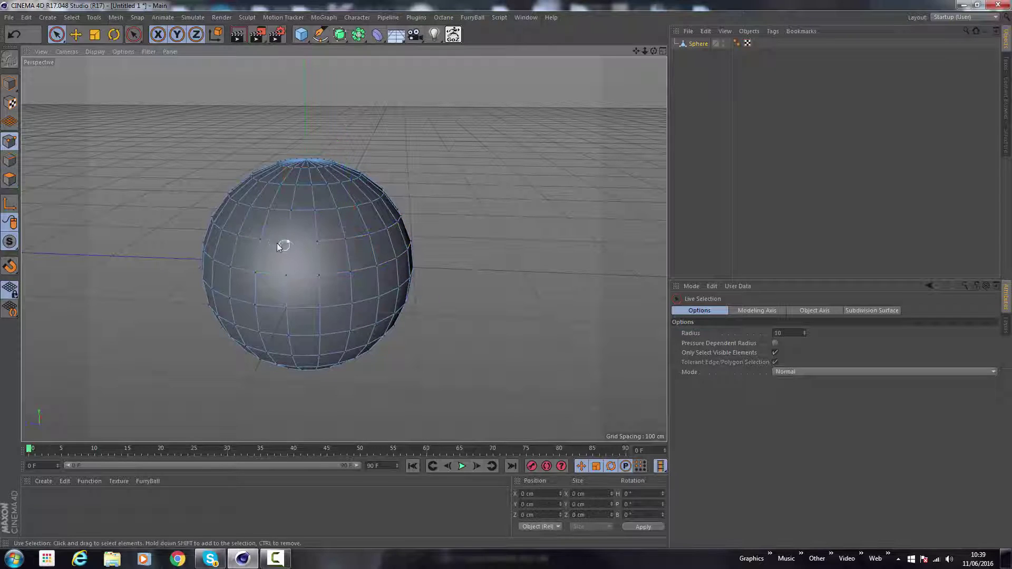
click(260, 240)
drag(394, 232, 404, 224)
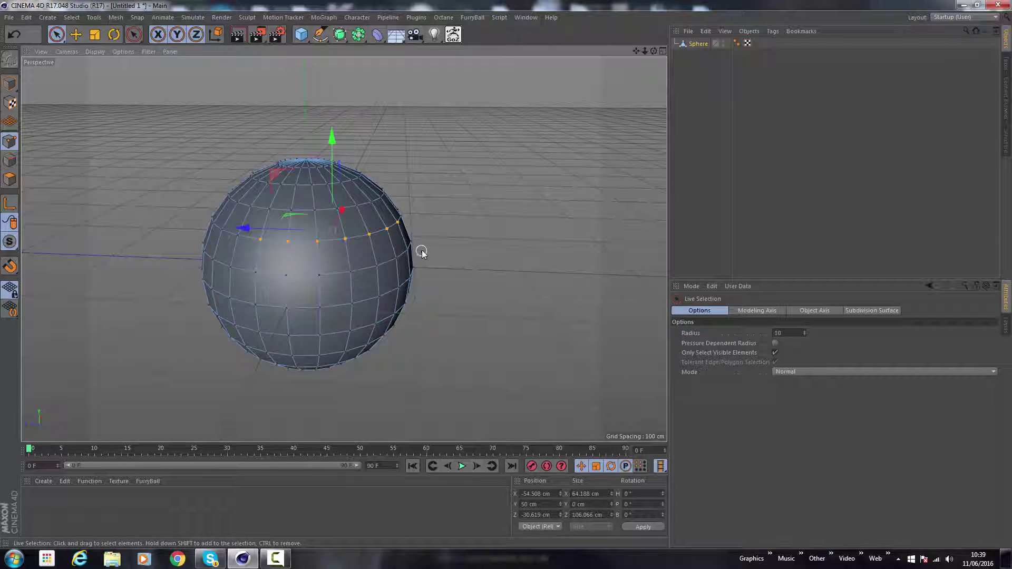
alt+drag(463, 289, 422, 285)
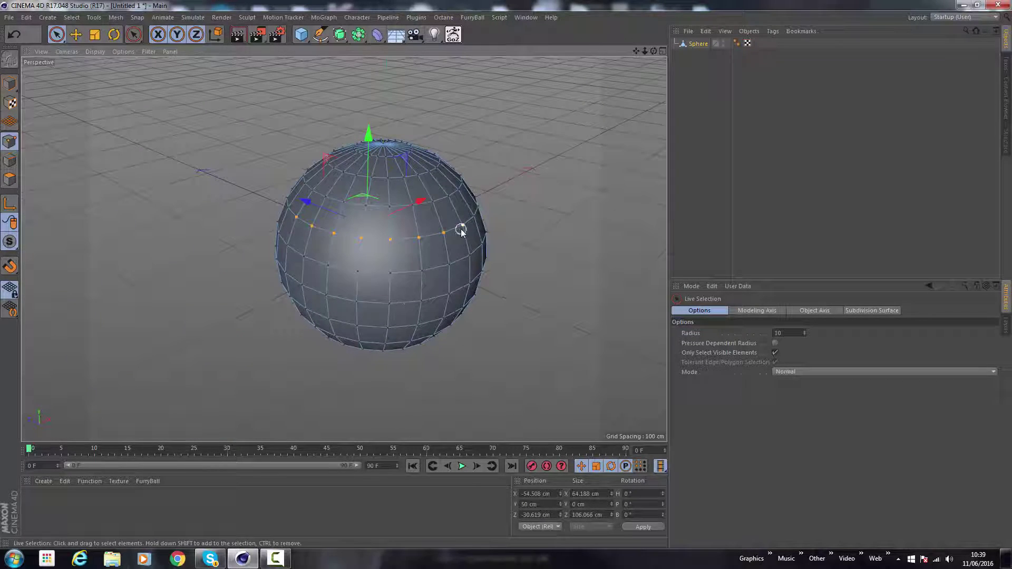
alt+drag(502, 274, 626, 312)
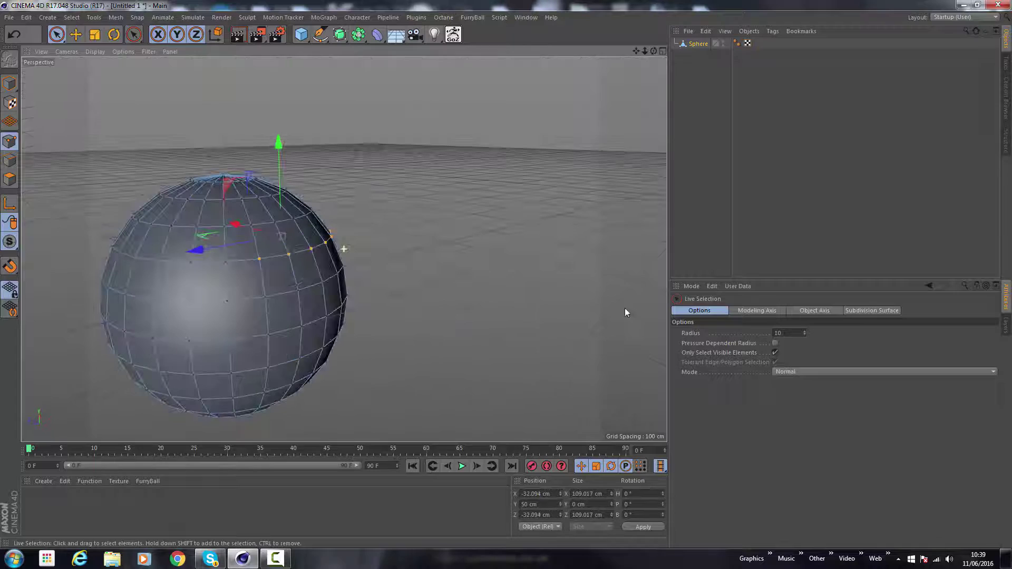
shift+click(224, 263)
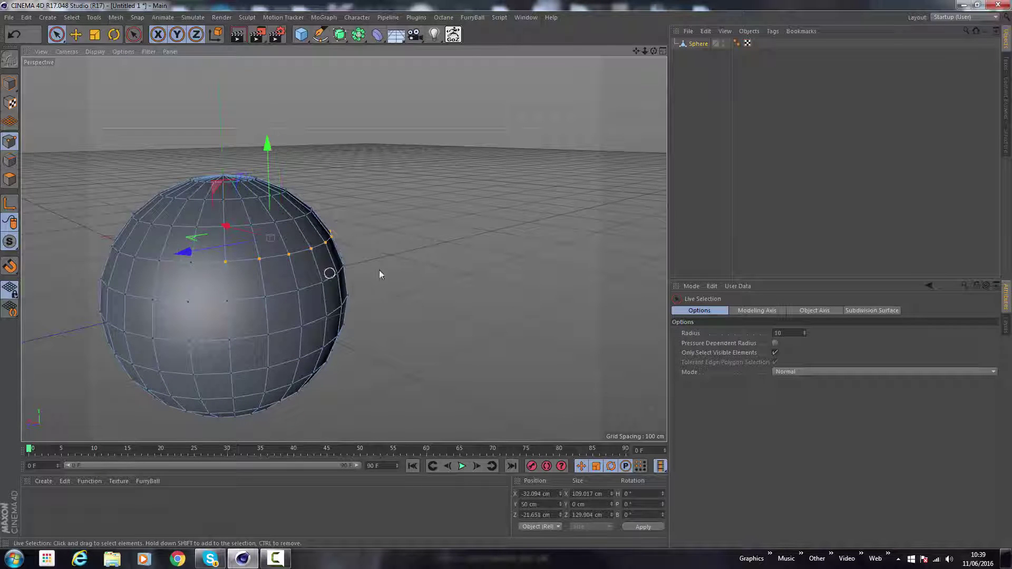
alt+drag(416, 287, 347, 288)
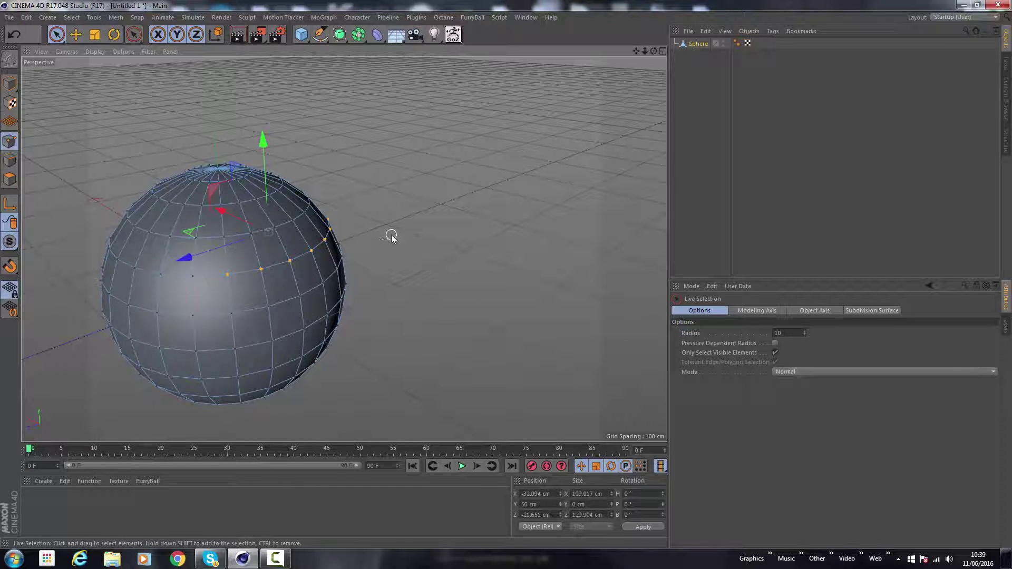
alt+drag(391, 237, 158, 120)
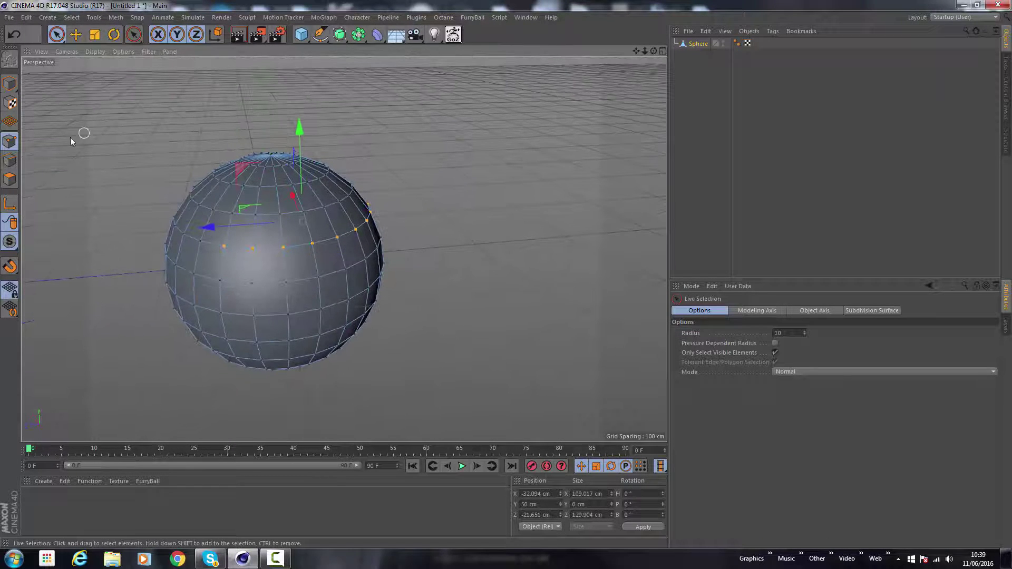
click(10, 179)
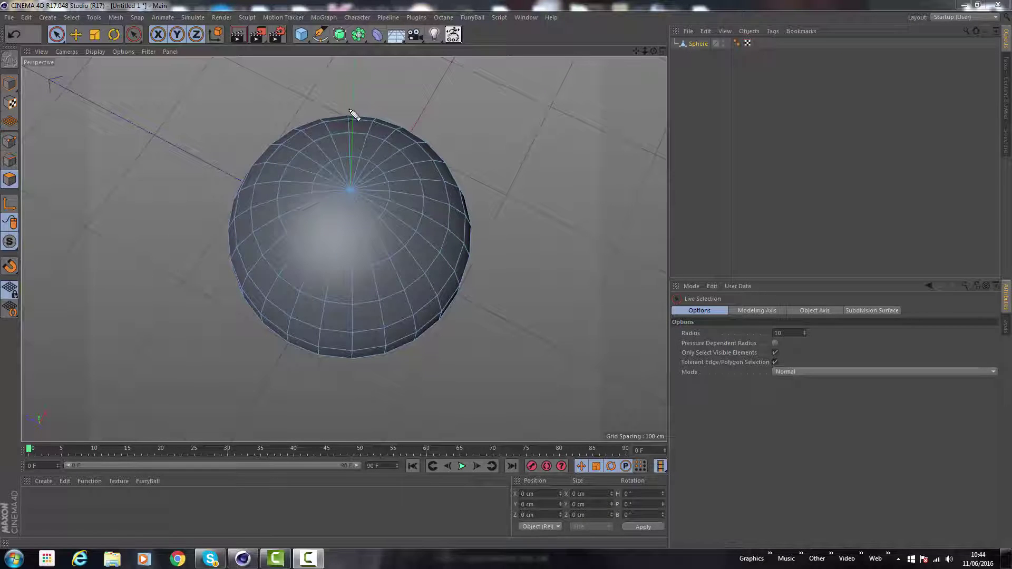
drag(353, 120, 353, 287)
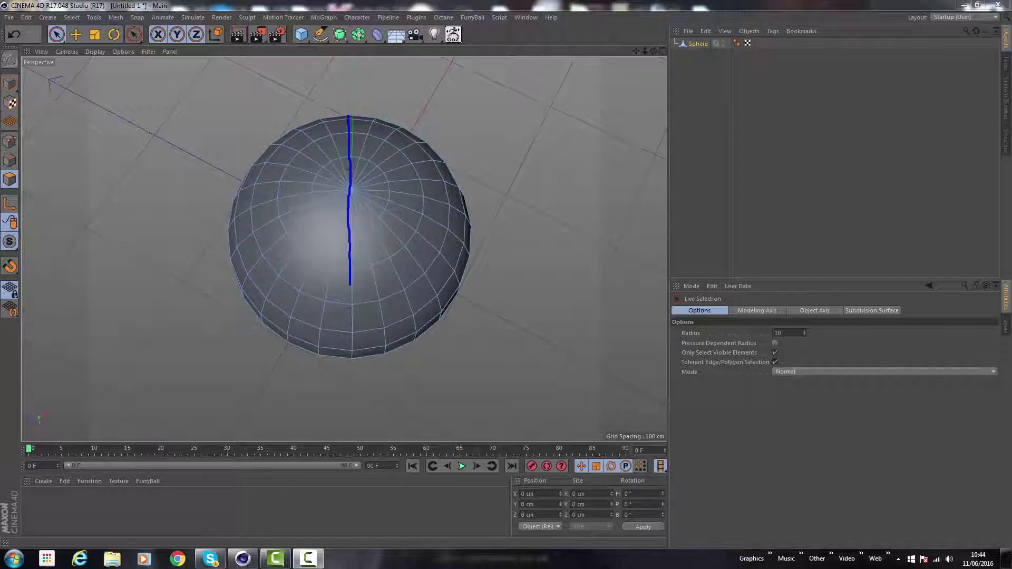
key(Escape)
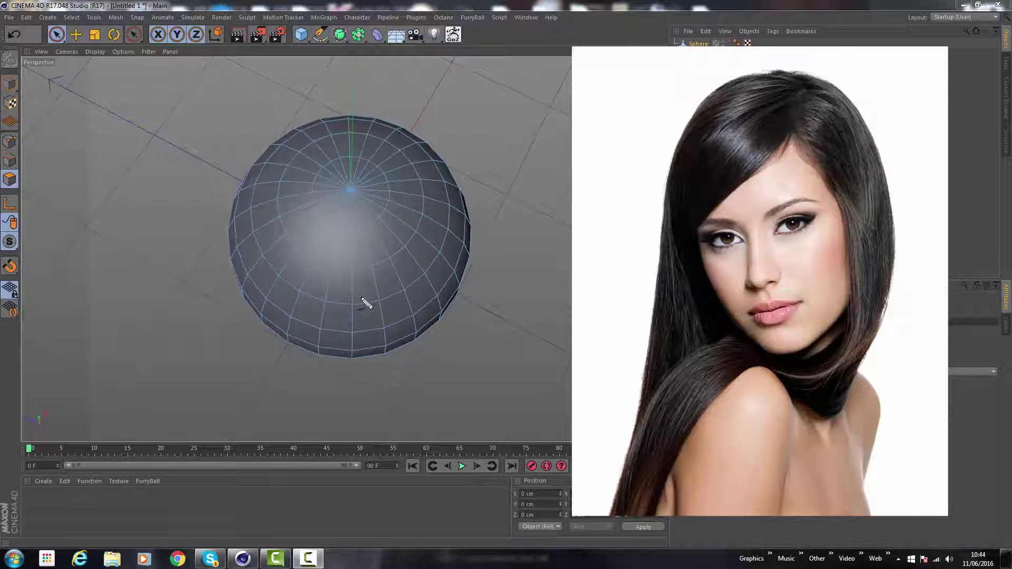
mouse_move(363, 299)
mouse_down()
mouse_move(402, 153)
mouse_move(399, 125)
mouse_up()
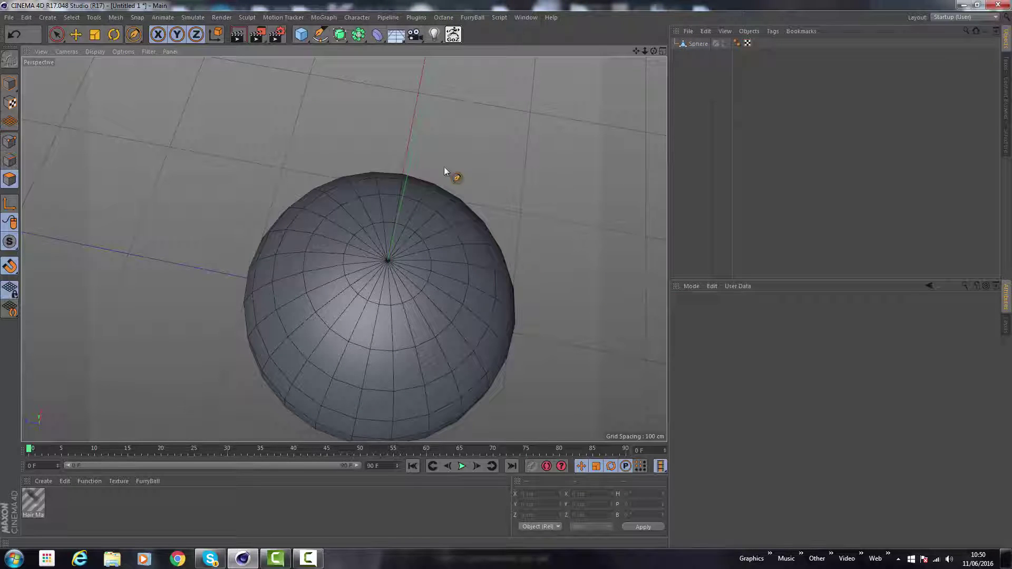
Step: Float the spline and snapping palettes over the viewport and sketch a polygon-snapped spline about 131 cm long across the sphere's crown
click(322, 36)
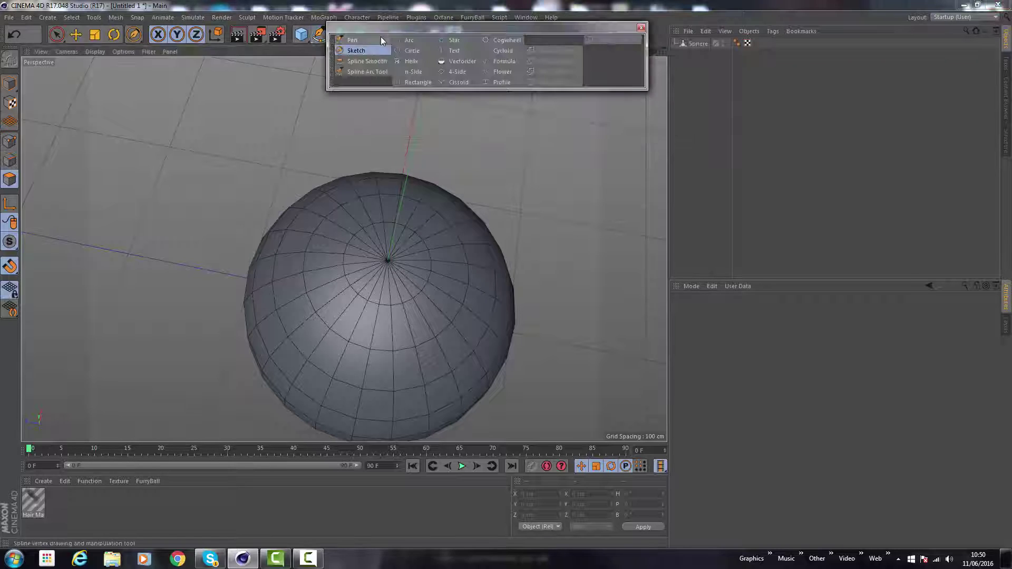
drag(393, 30, 423, 75)
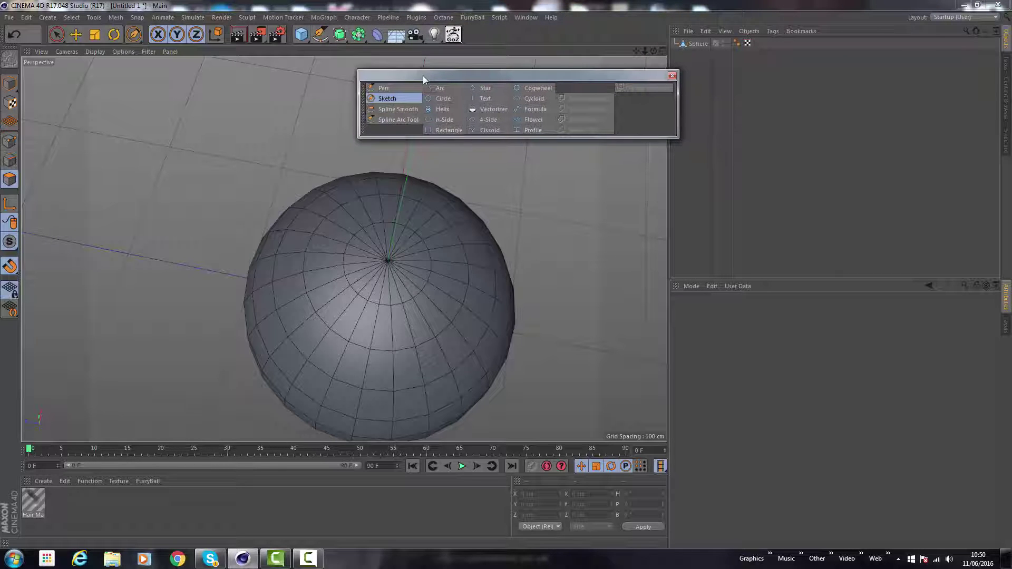
click(16, 270)
click(69, 188)
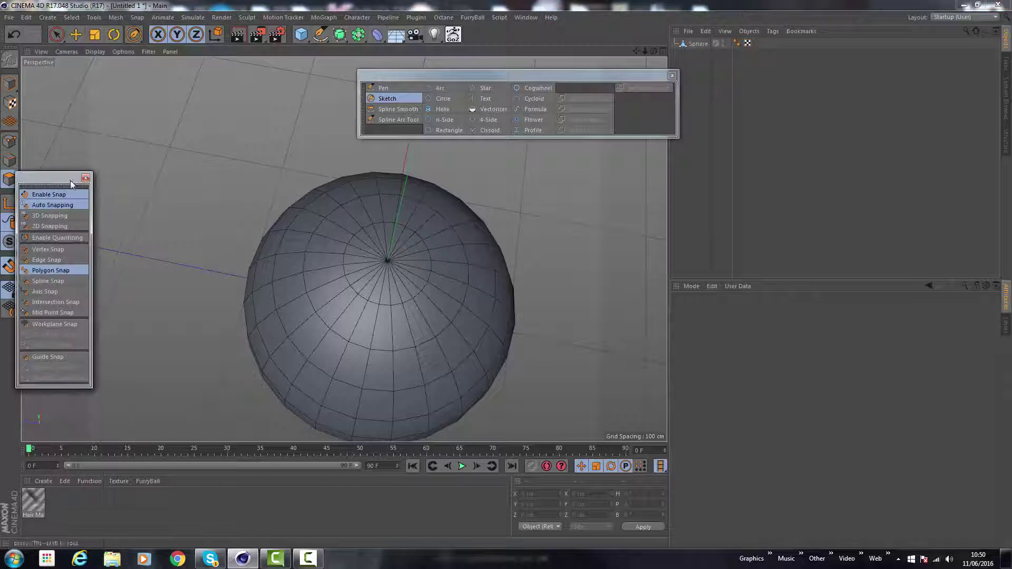
drag(69, 177, 89, 102)
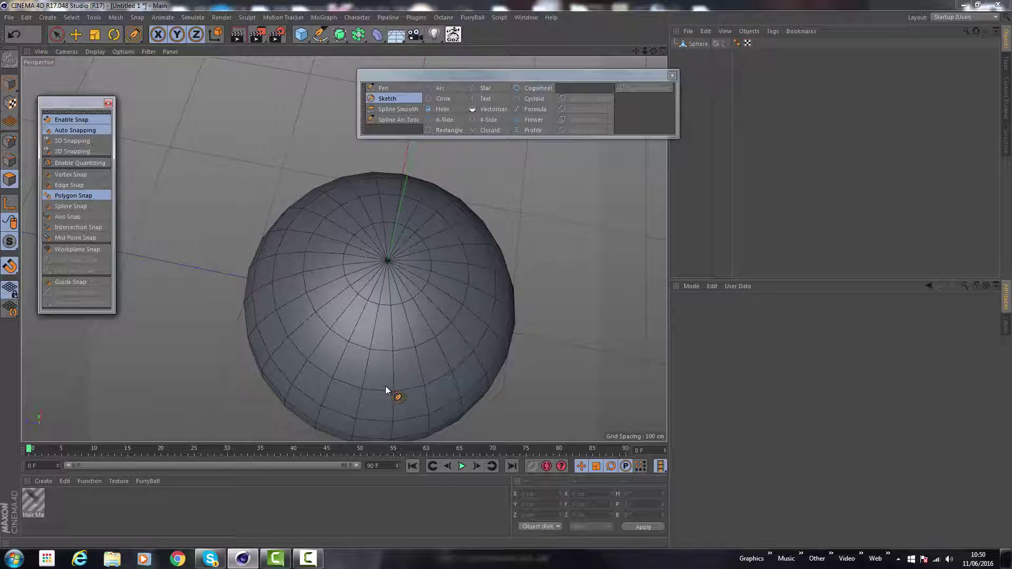
mouse_move(384, 387)
mouse_down()
mouse_move(430, 277)
mouse_move(429, 239)
mouse_move(447, 193)
mouse_up()
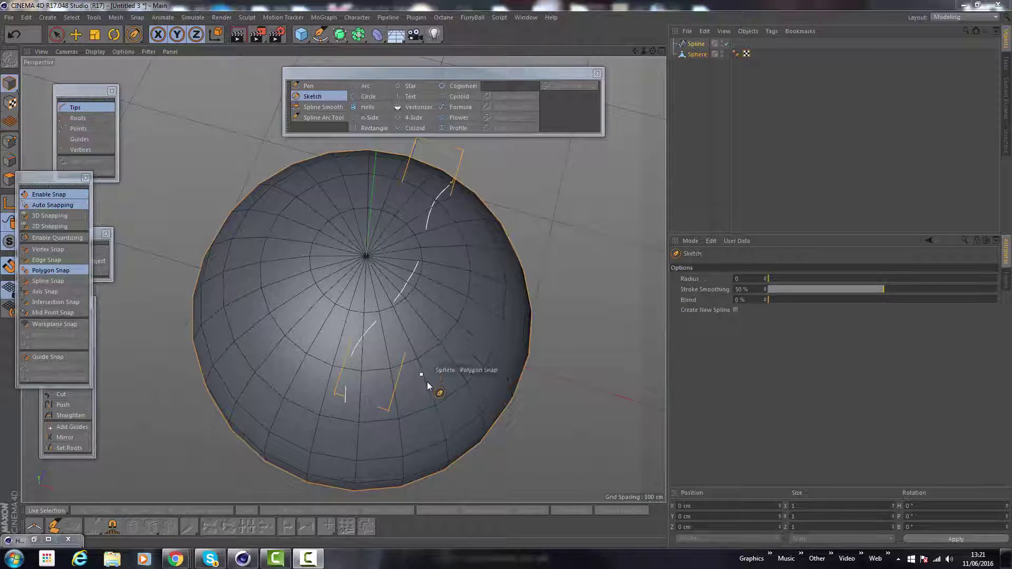
Step: Add a Hair object to the sketched spline
click(696, 44)
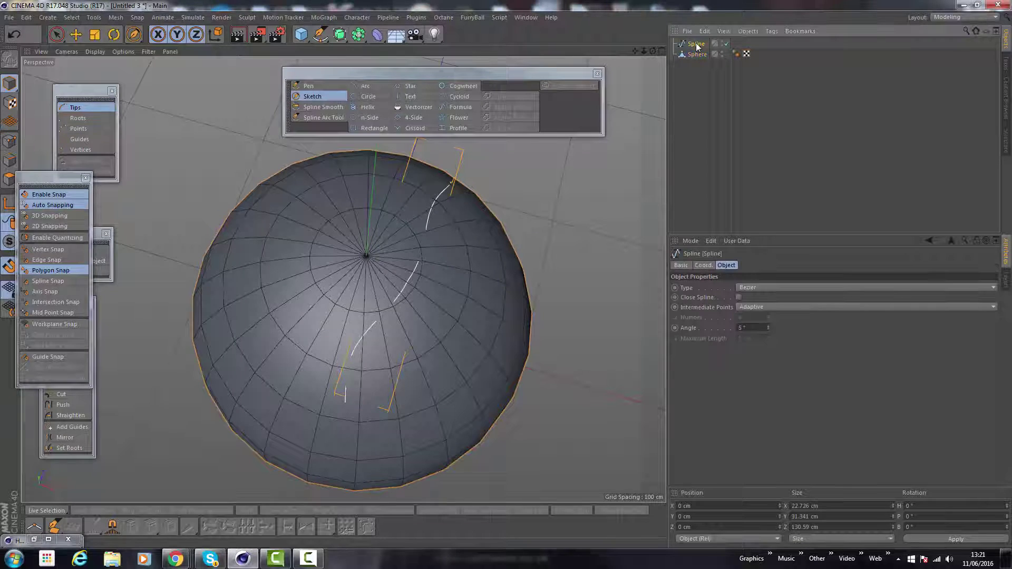
click(191, 19)
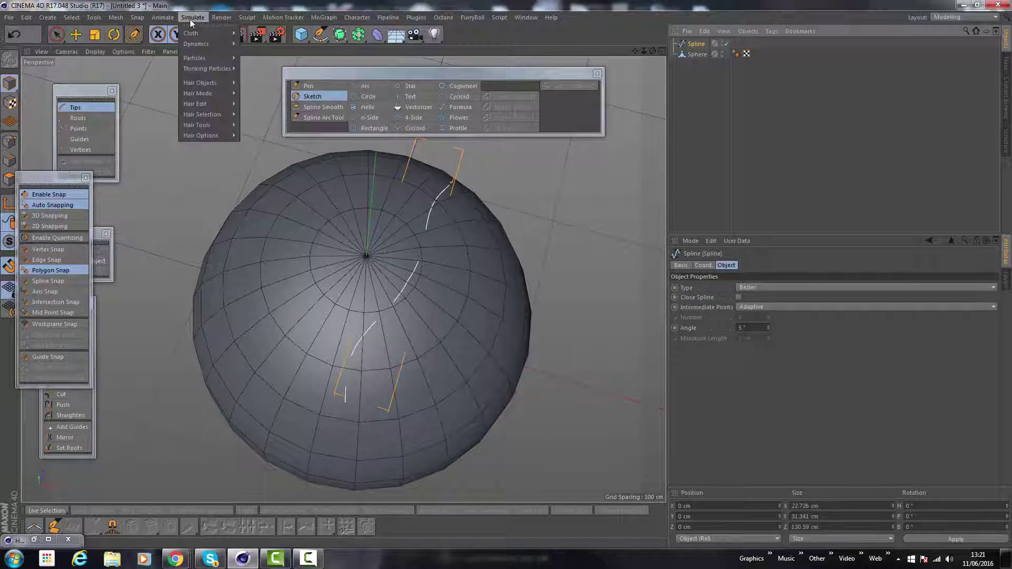
mouse_move(201, 84)
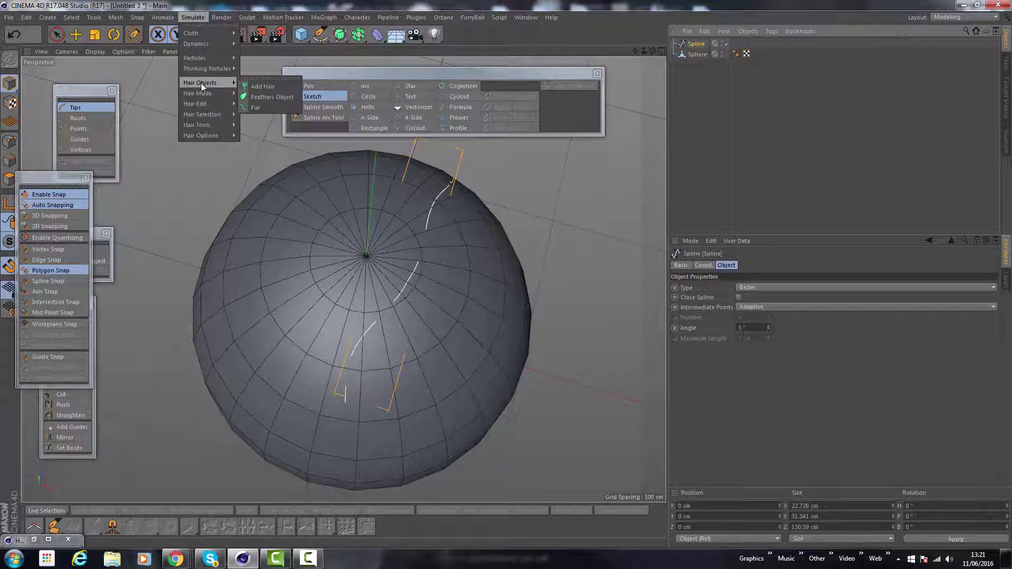
click(265, 86)
alt+drag(471, 312, 398, 245)
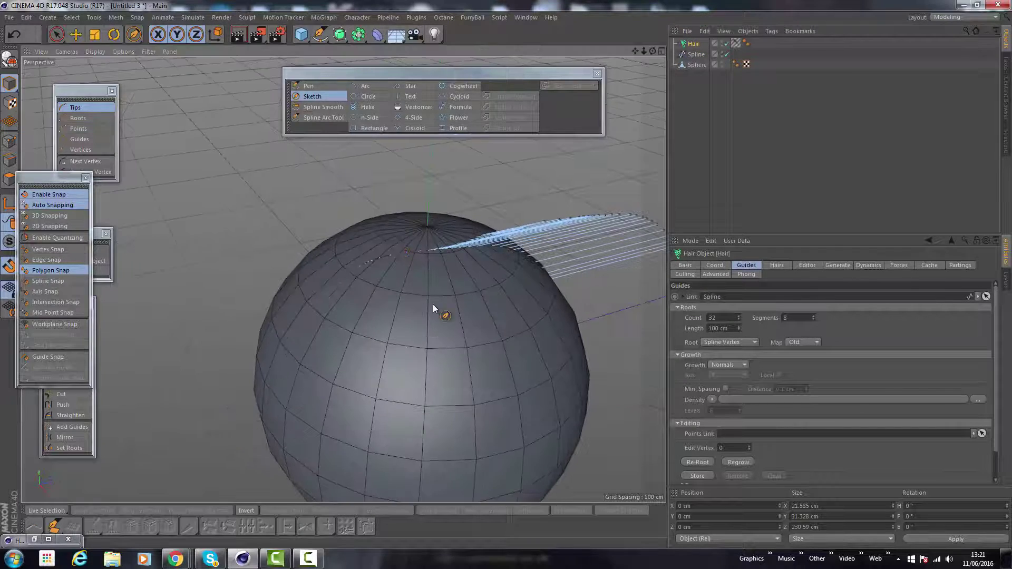
alt+middle_drag(433, 306, 341, 309)
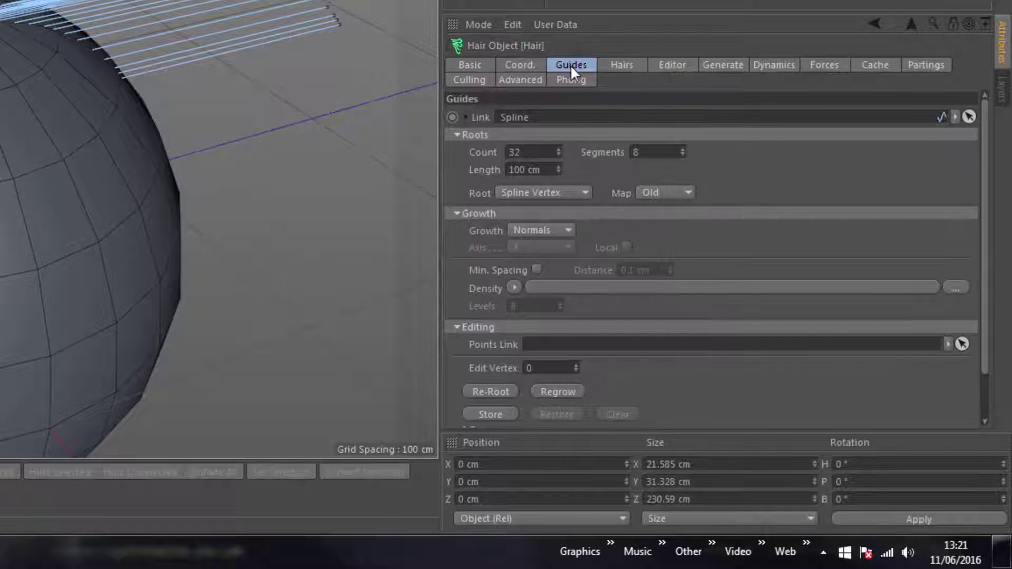
Step: Set the hair guides to Spline Uniform roots, Direction growth along the Y axis, and a count of 7
click(554, 193)
click(560, 246)
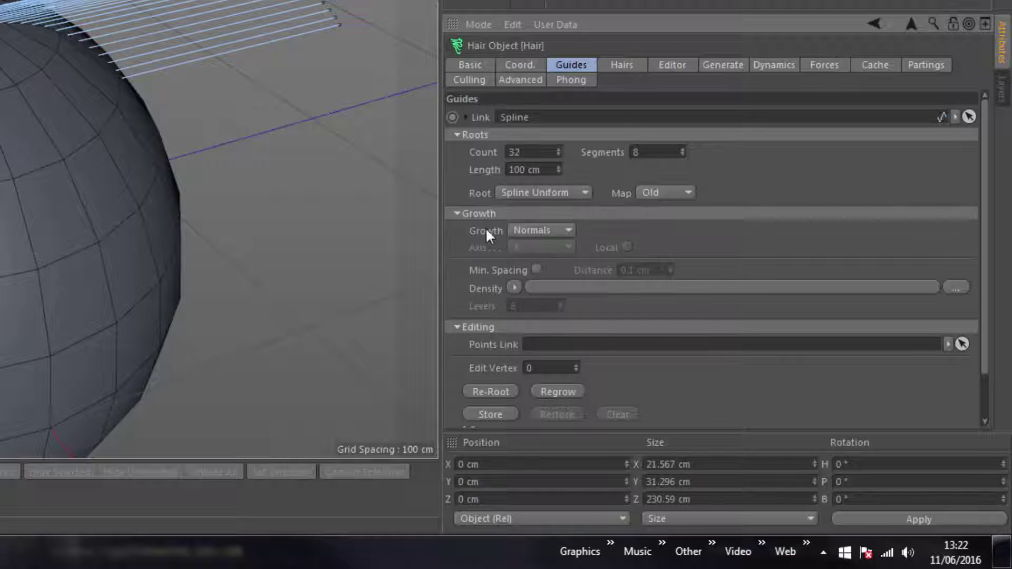
click(544, 266)
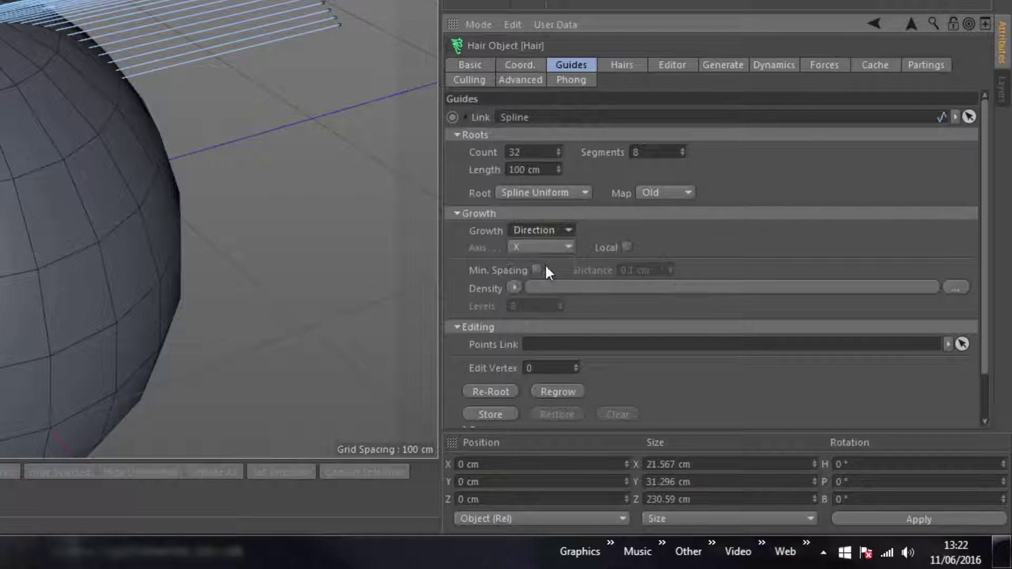
click(543, 248)
click(539, 277)
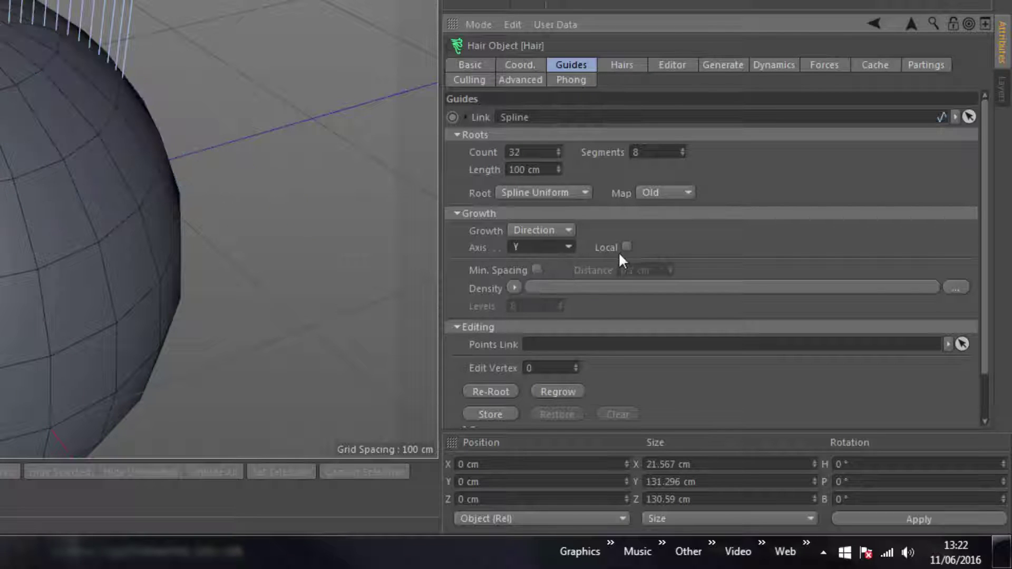
click(559, 149)
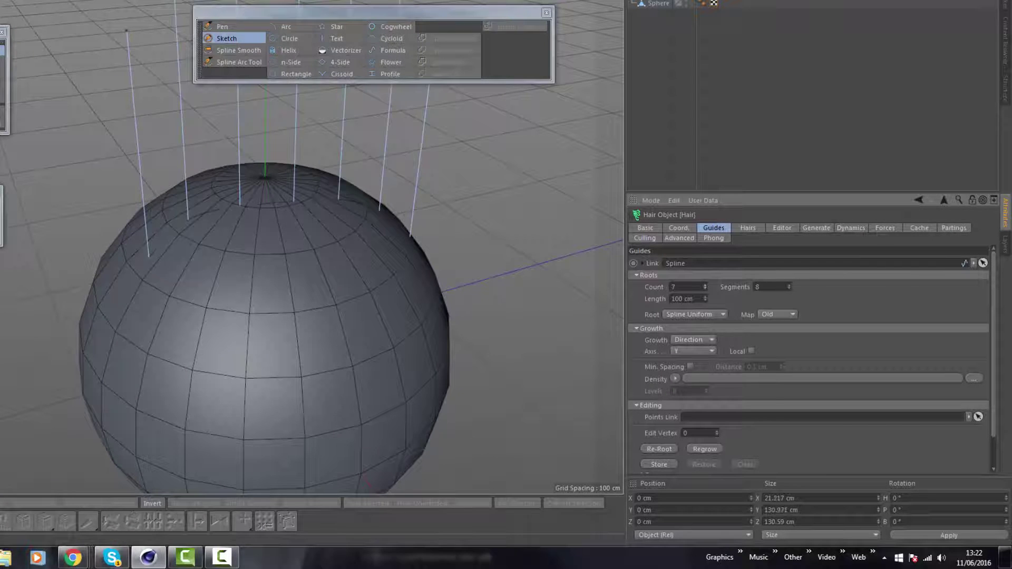
Step: Set the hair guides' length to 152 cm and their segments to 27
alt+drag(316, 275, 225, 381)
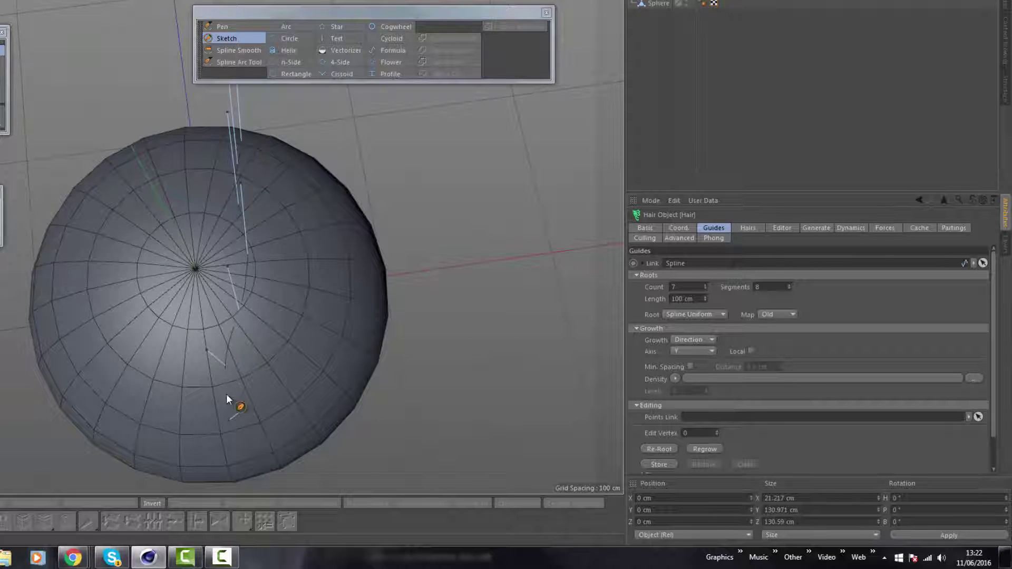
alt+drag(392, 320, 406, 271)
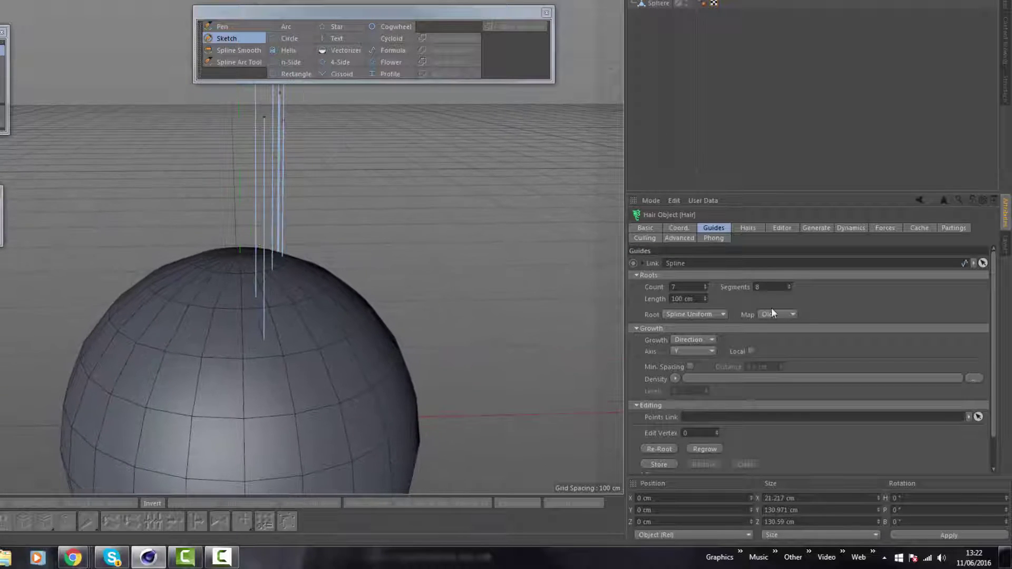
drag(705, 299, 706, 289)
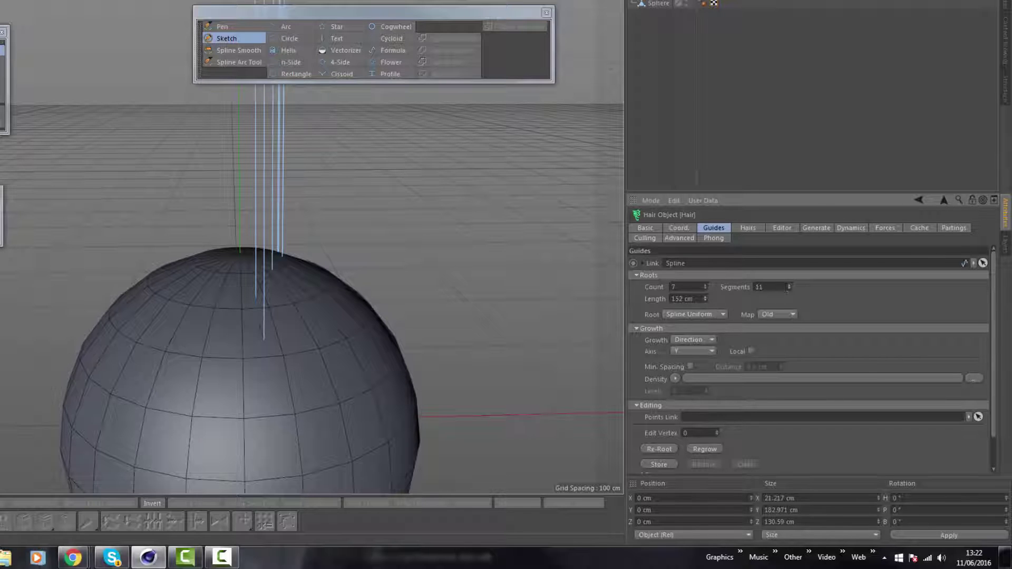
alt+drag(500, 283, 309, 334)
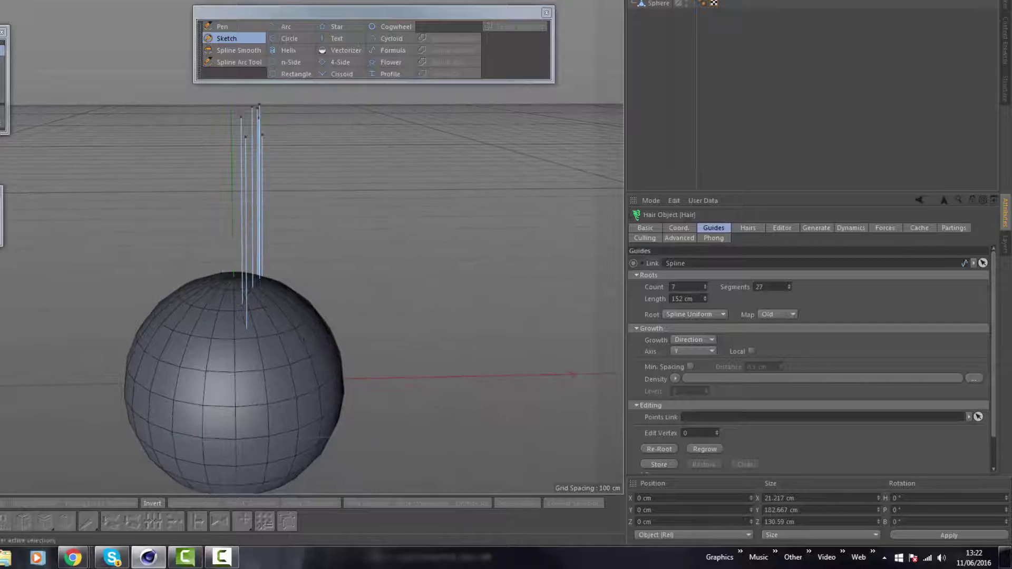
Step: Comb the hair guides down over one side of the sphere with the hair Brush, enlarging its radius to 173
drag(1, 97, 66, 65)
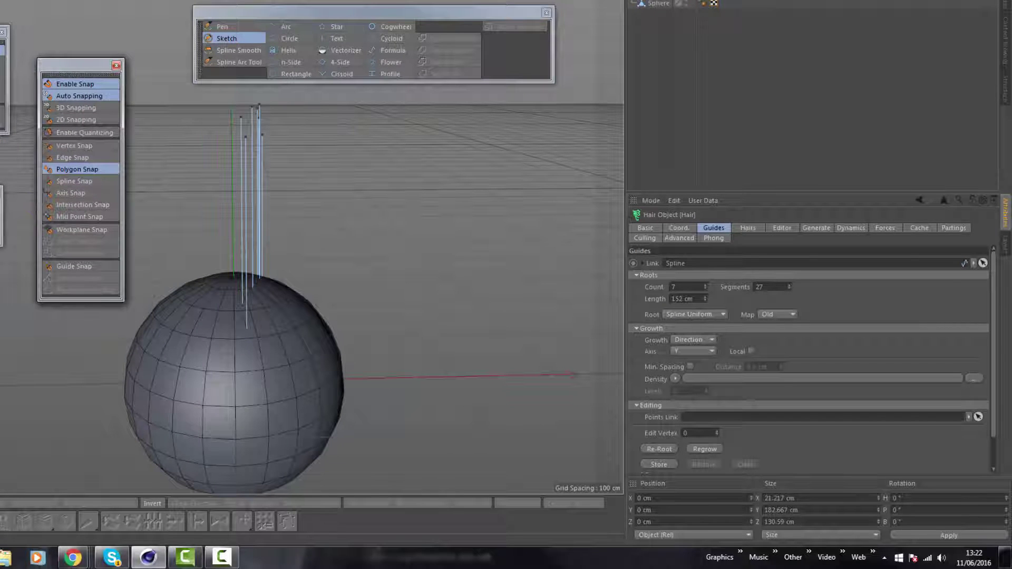
mouse_move(222, 108)
mouse_down()
mouse_move(331, 159)
mouse_move(409, 248)
mouse_up()
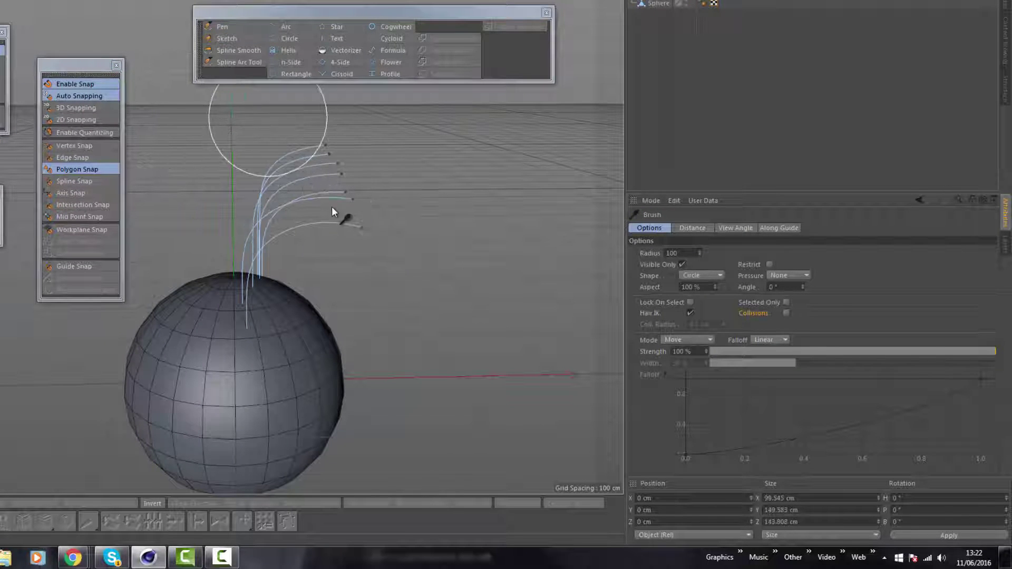
mouse_move(332, 208)
mouse_down()
mouse_move(392, 271)
mouse_move(394, 311)
mouse_move(414, 348)
mouse_up()
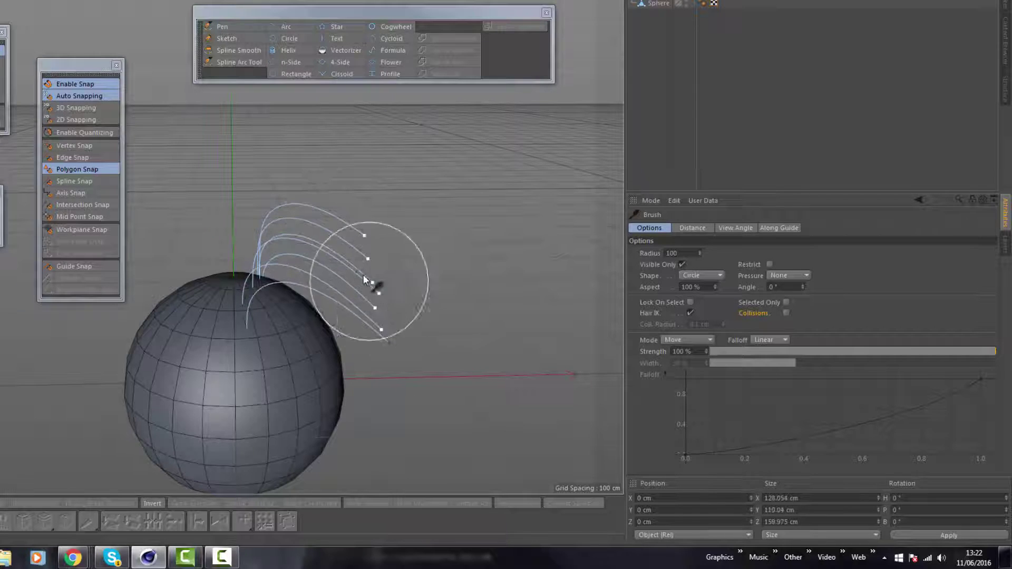
middle_drag(344, 253, 370, 258)
mouse_move(370, 258)
mouse_down()
mouse_move(432, 347)
mouse_move(376, 278)
mouse_move(411, 357)
mouse_move(371, 429)
mouse_move(364, 420)
mouse_move(356, 429)
mouse_up()
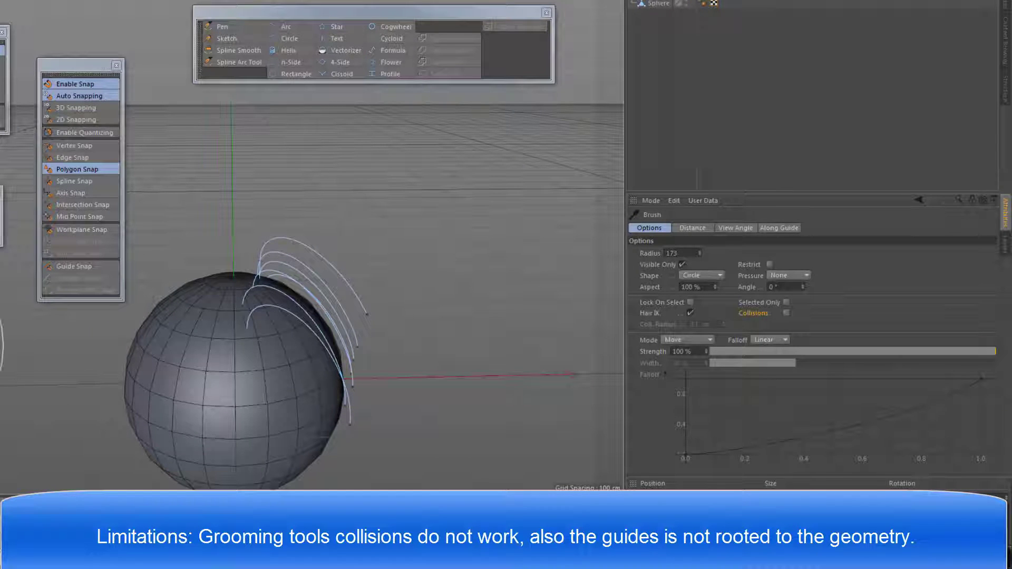
Step: Enable Collisions for the hair Brush and comb the guides over the curve of the sphere's side
click(786, 313)
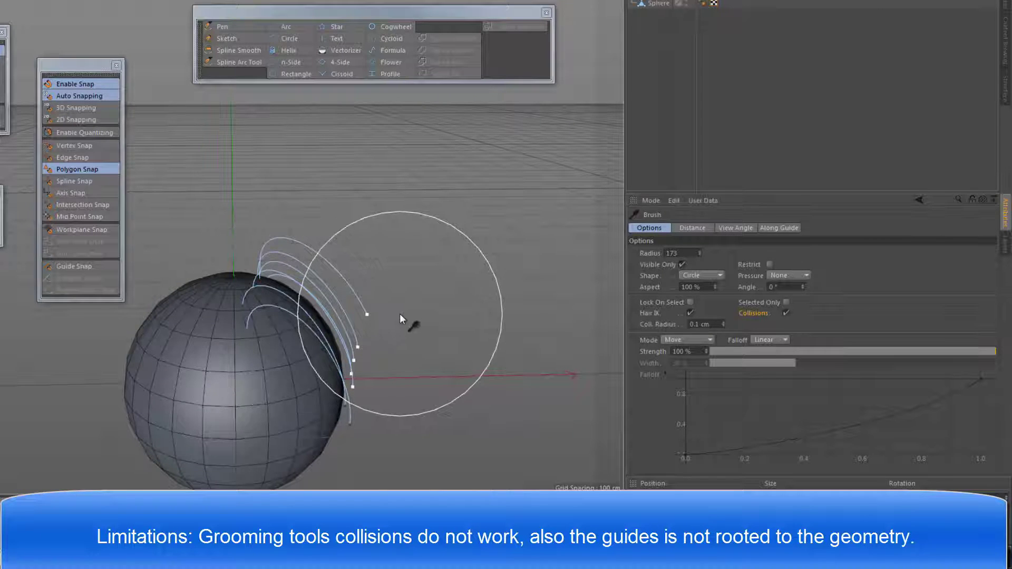
alt+drag(399, 314, 424, 258)
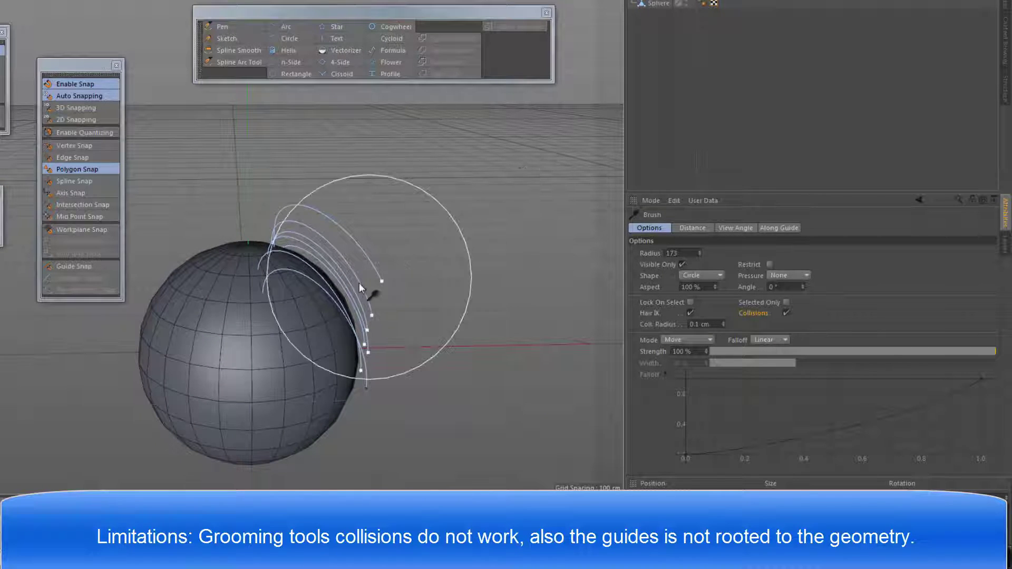
mouse_move(359, 283)
mouse_down()
mouse_move(392, 365)
mouse_move(349, 375)
mouse_move(313, 295)
mouse_move(371, 264)
mouse_move(345, 296)
mouse_move(327, 270)
mouse_move(403, 379)
mouse_move(396, 339)
mouse_move(338, 311)
mouse_move(344, 302)
mouse_up()
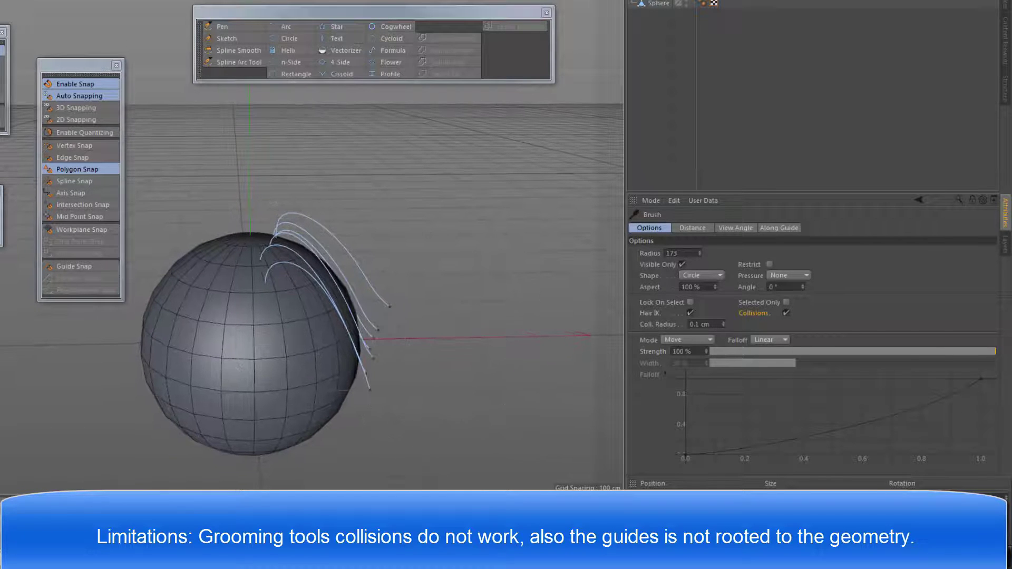
mouse_move(255, 246)
mouse_down()
mouse_move(359, 335)
mouse_move(325, 333)
mouse_move(357, 315)
mouse_move(395, 335)
mouse_move(323, 294)
mouse_move(377, 268)
mouse_move(315, 270)
mouse_move(374, 343)
mouse_move(403, 340)
mouse_move(308, 296)
mouse_move(324, 283)
mouse_move(357, 295)
mouse_up()
mouse_move(343, 339)
mouse_down()
mouse_move(330, 347)
mouse_move(359, 468)
mouse_move(338, 372)
mouse_move(239, 402)
mouse_move(211, 398)
mouse_move(235, 401)
mouse_move(238, 421)
mouse_move(289, 468)
mouse_move(266, 413)
mouse_move(260, 432)
mouse_move(370, 371)
mouse_move(415, 335)
mouse_move(409, 308)
mouse_move(427, 335)
mouse_up()
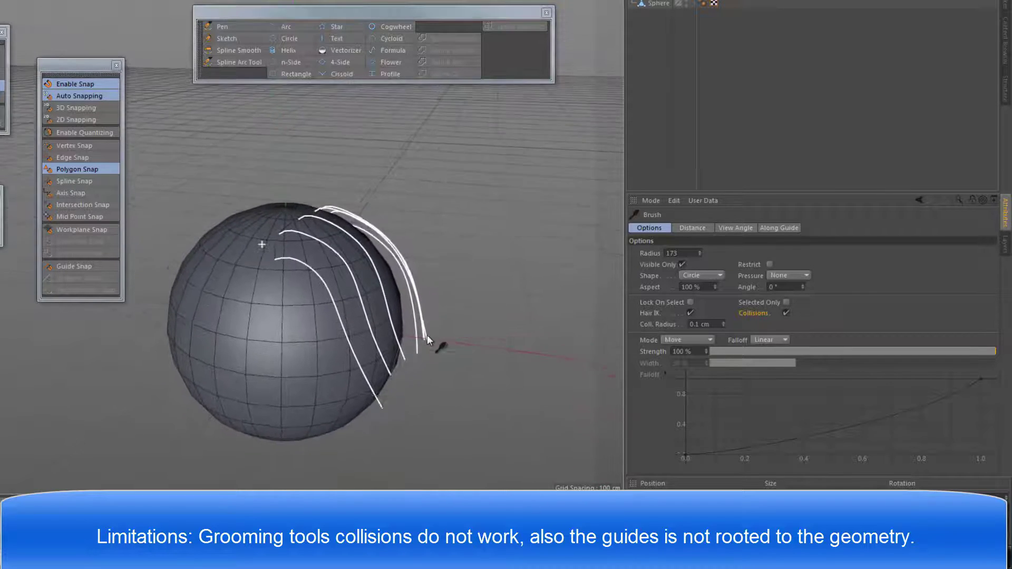
alt+middle_drag(427, 334, 427, 337)
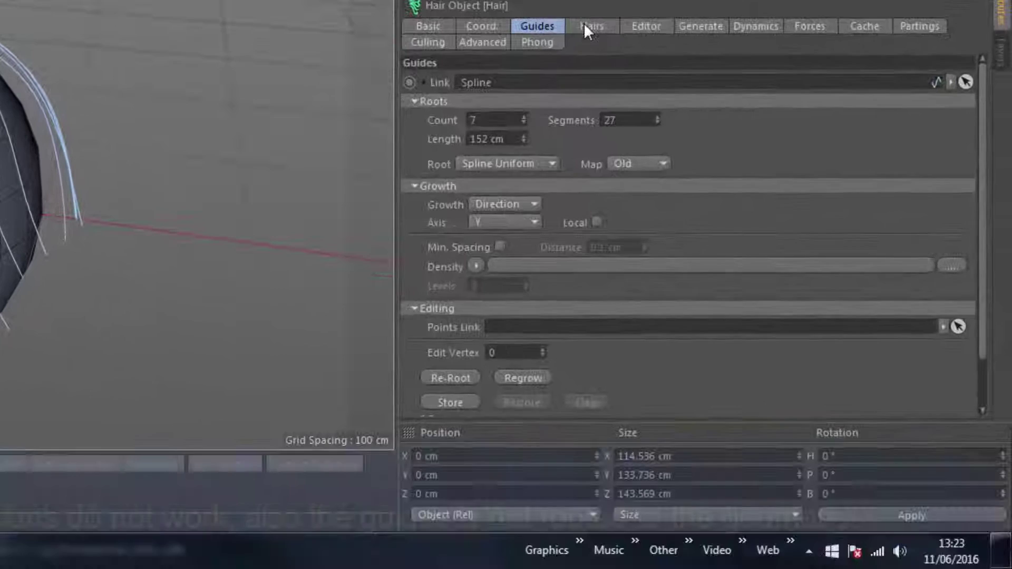
Step: Preview the hair in the viewport as Hair Lines with a detail of 3%
click(644, 28)
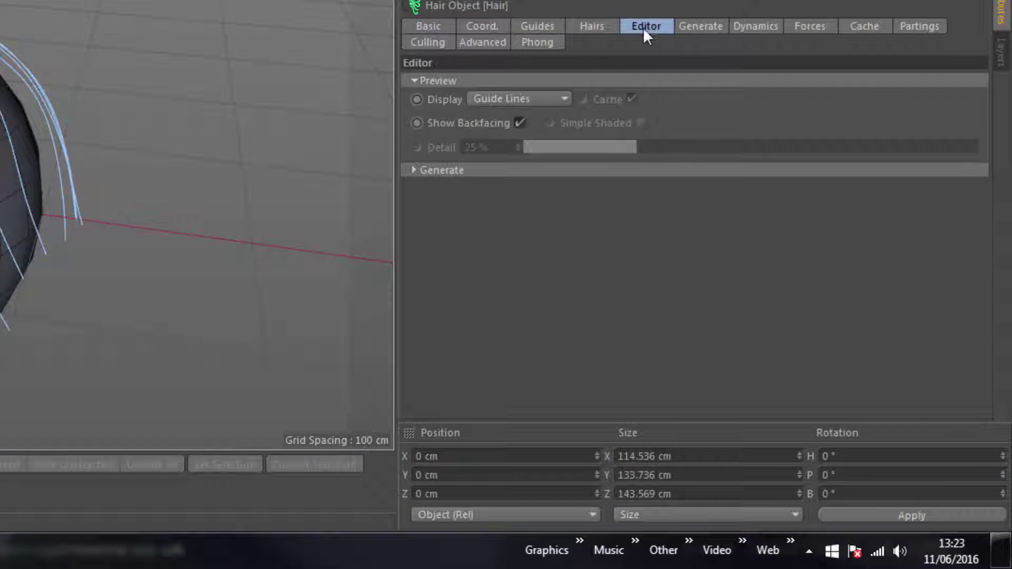
click(479, 102)
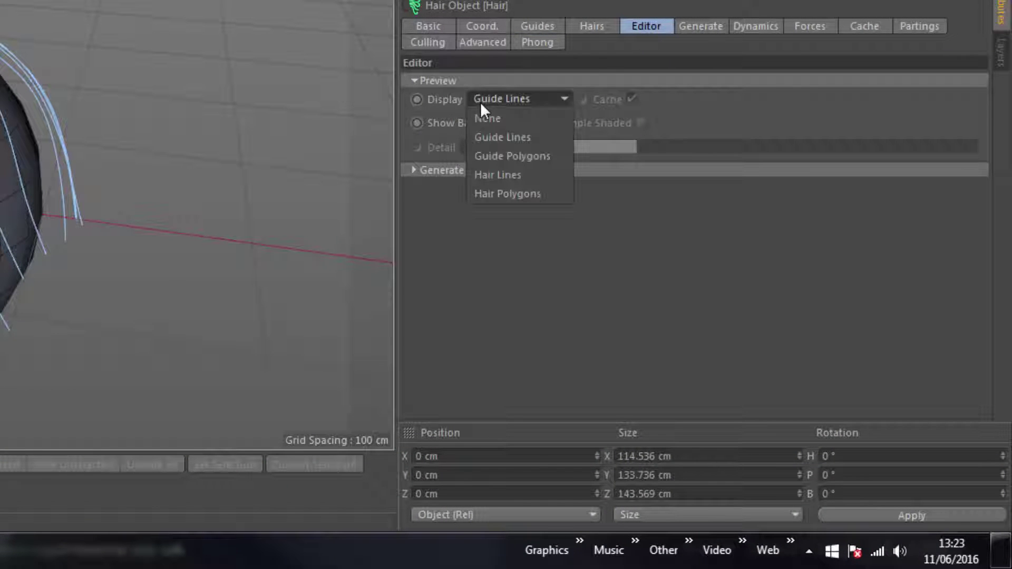
click(529, 176)
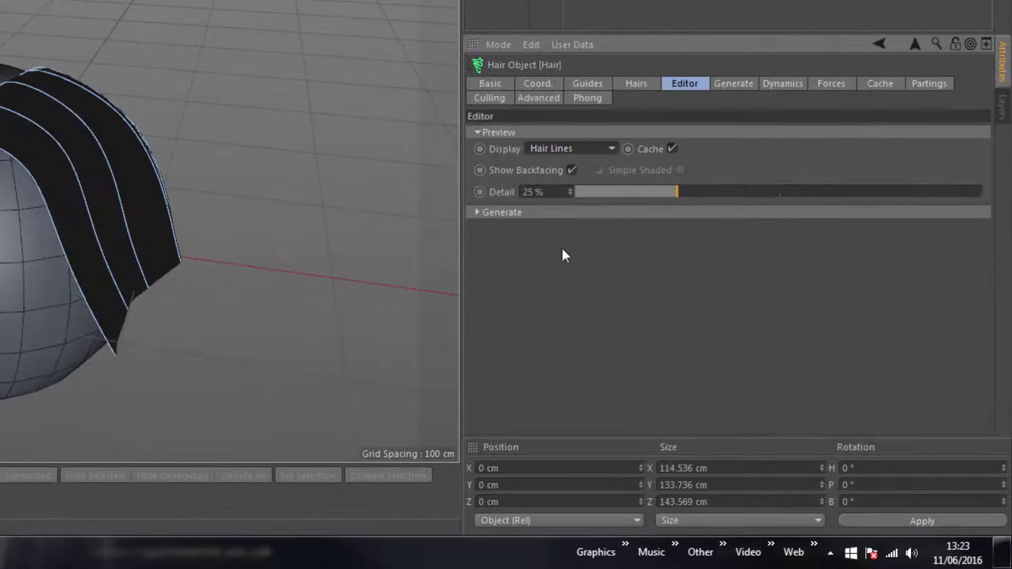
drag(590, 192, 587, 192)
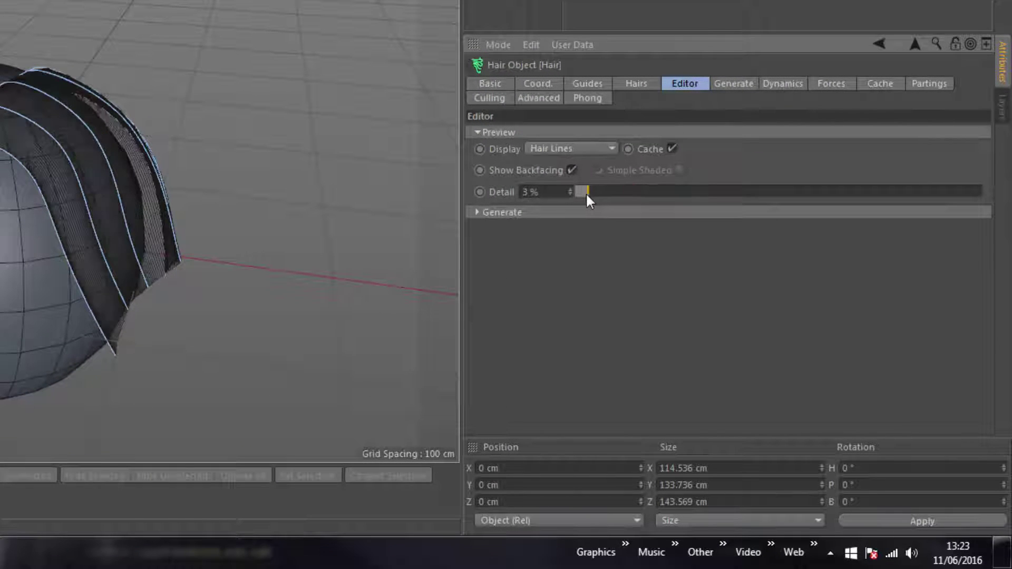
Step: Set the hairs' root placement to Spline Segment and their count to 2877
alt+drag(246, 202, 70, 229)
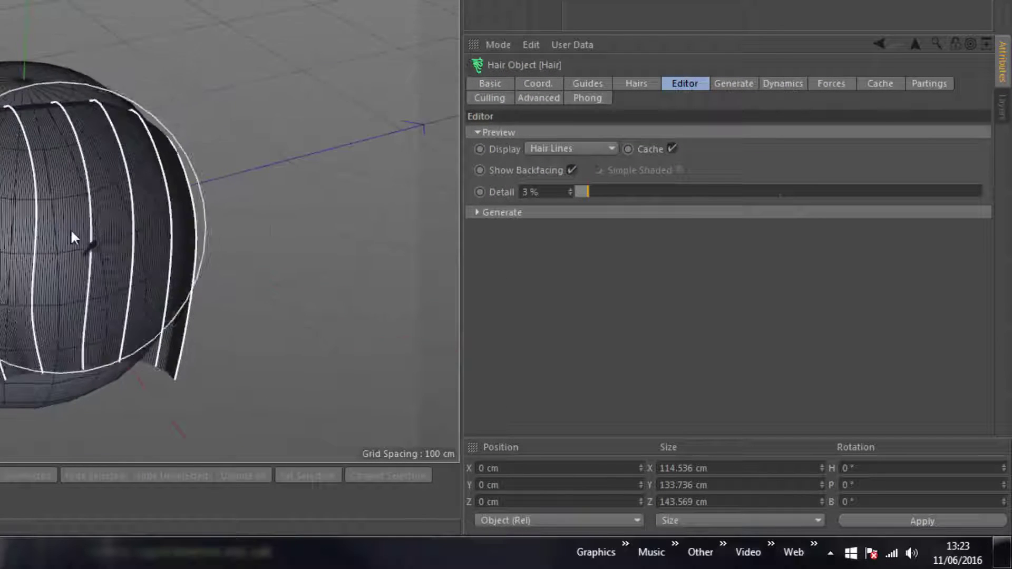
alt+right_drag(61, 229, 219, 230)
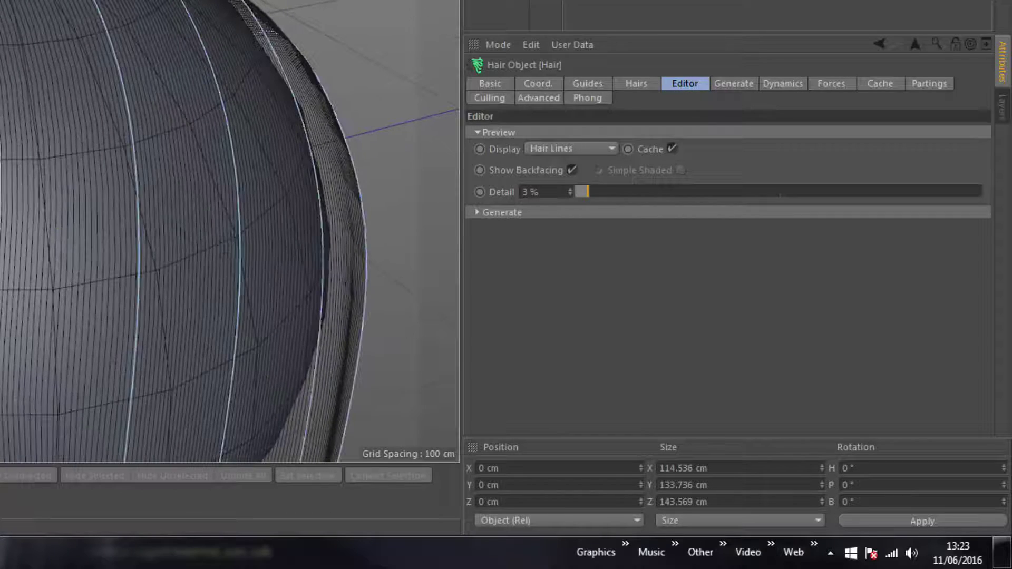
alt+right_drag(95, 165, 11, 182)
alt+middle_drag(72, 193, 103, 169)
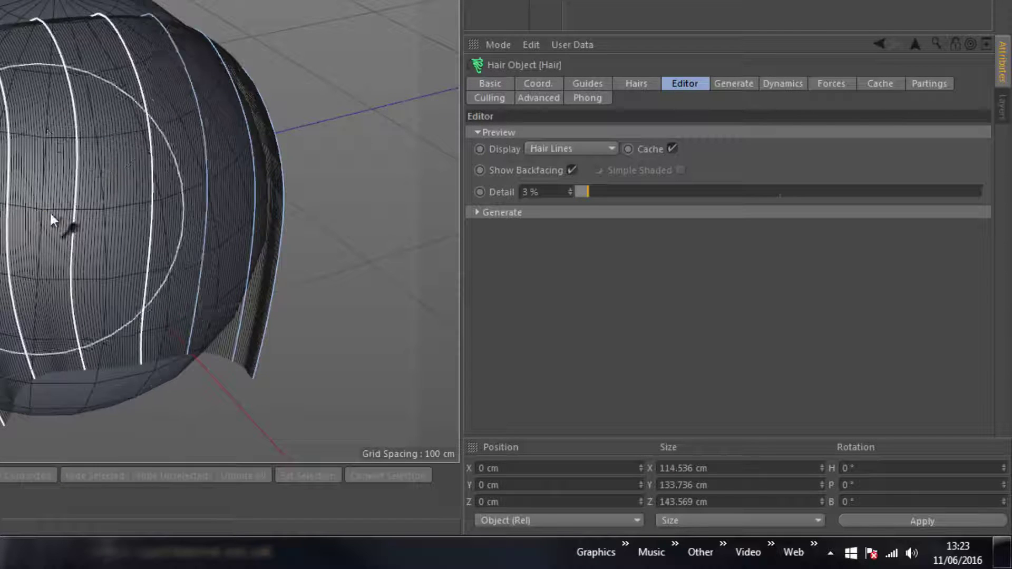
alt+drag(48, 212, 121, 221)
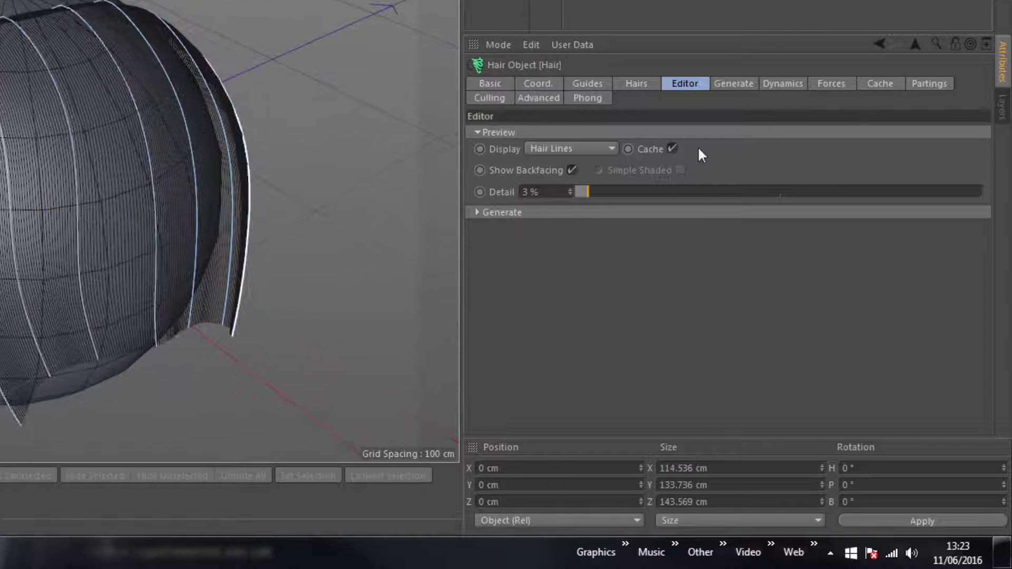
click(638, 86)
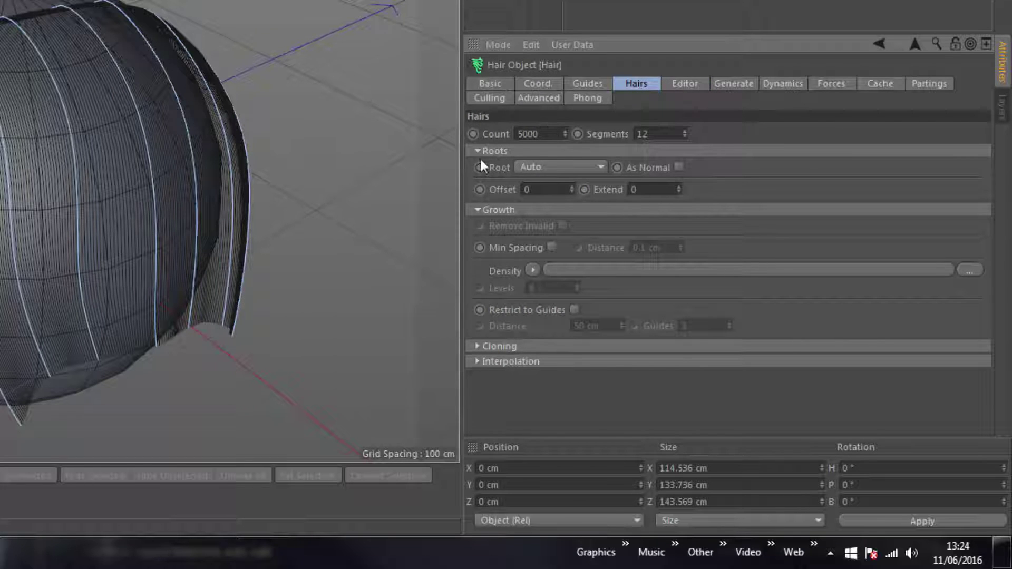
click(566, 169)
click(543, 217)
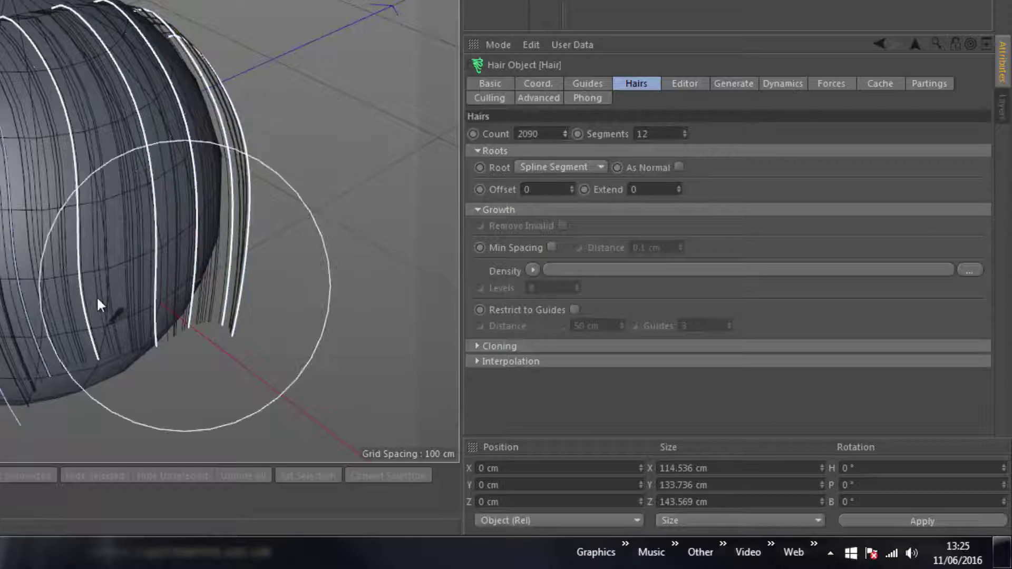
click(211, 253)
drag(565, 134, 565, 135)
Step: Brush the hair guides from several angles so they drape down over the side of the sphere
mouse_move(216, 169)
mouse_down()
mouse_move(243, 324)
mouse_move(240, 309)
mouse_up()
mouse_move(172, 185)
alt+mouse_down()
mouse_move(98, 196)
mouse_move(76, 220)
mouse_move(53, 191)
mouse_move(303, 113)
alt+mouse_up()
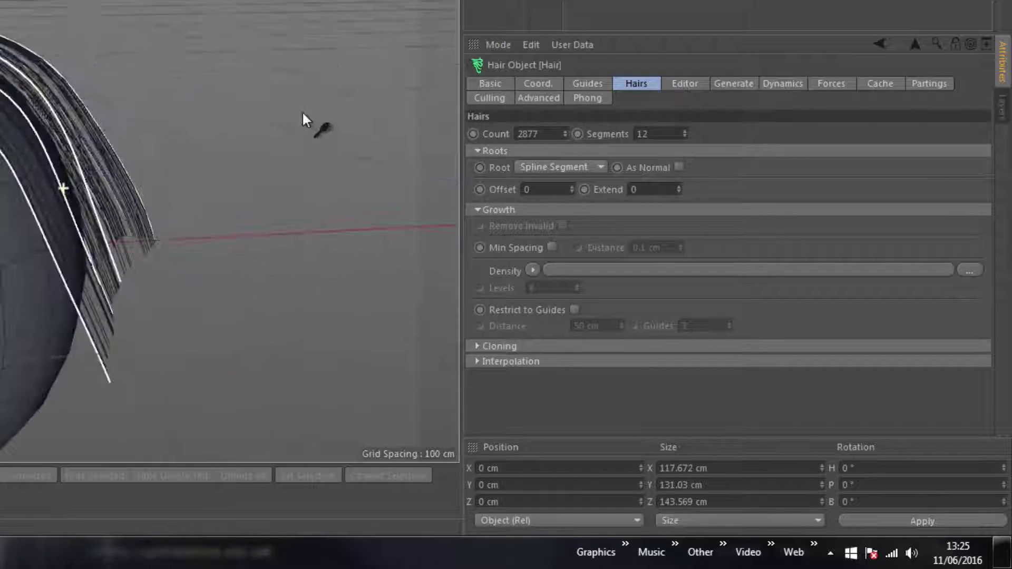
mouse_move(162, 187)
mouse_down()
mouse_move(172, 280)
mouse_move(99, 279)
mouse_move(111, 239)
mouse_move(129, 309)
mouse_move(118, 167)
mouse_up()
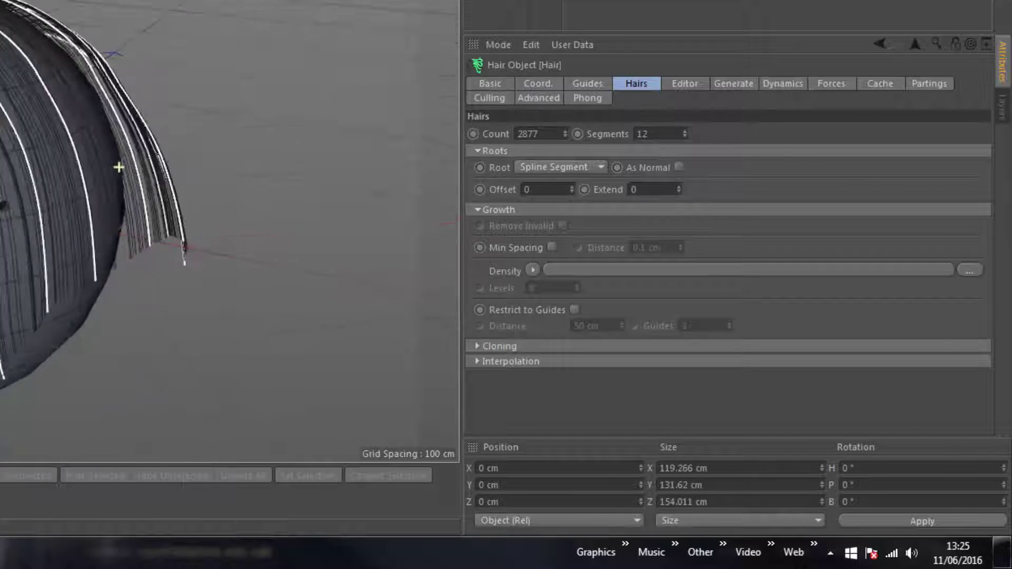
alt+drag(3, 195, 21, 144)
alt+right_drag(72, 64, 145, 58)
alt+drag(122, 37, 108, 121)
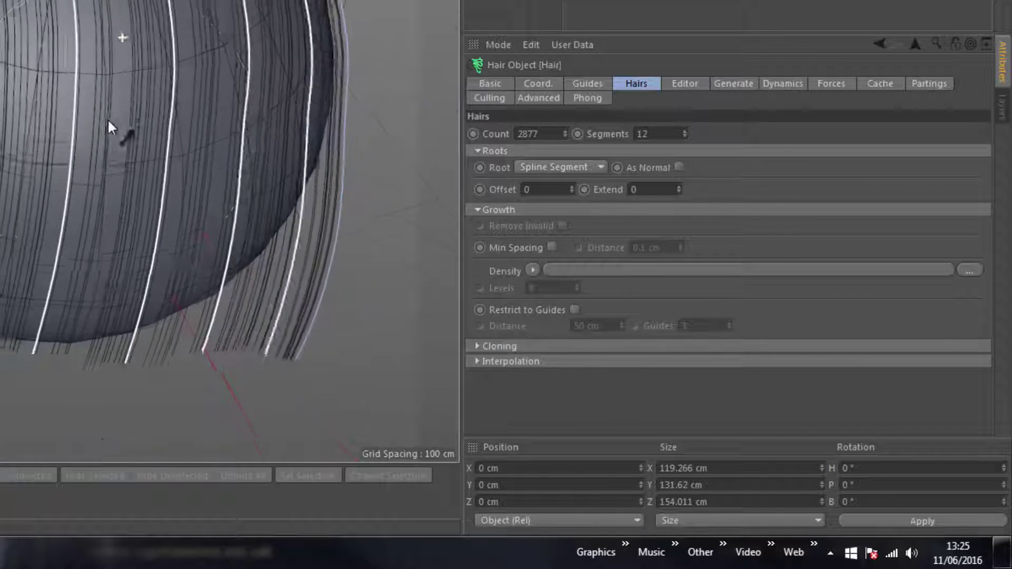
alt+middle_drag(135, 49, 105, 179)
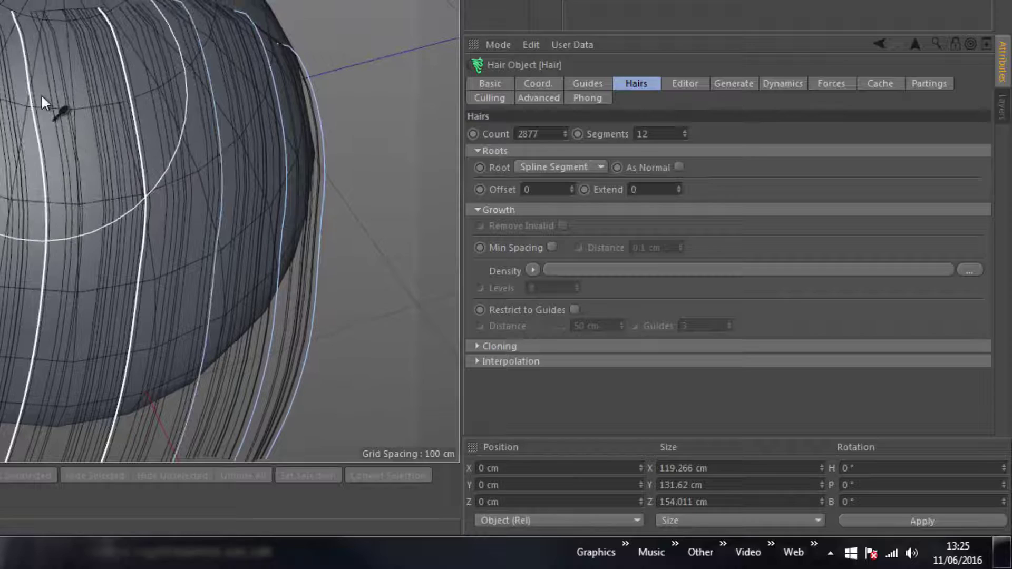
mouse_move(42, 96)
mouse_down()
mouse_move(61, 192)
mouse_move(50, 411)
mouse_move(24, 248)
mouse_move(122, 193)
mouse_up()
alt+right_drag(132, 189, 47, 186)
alt+middle_drag(87, 181, 108, 80)
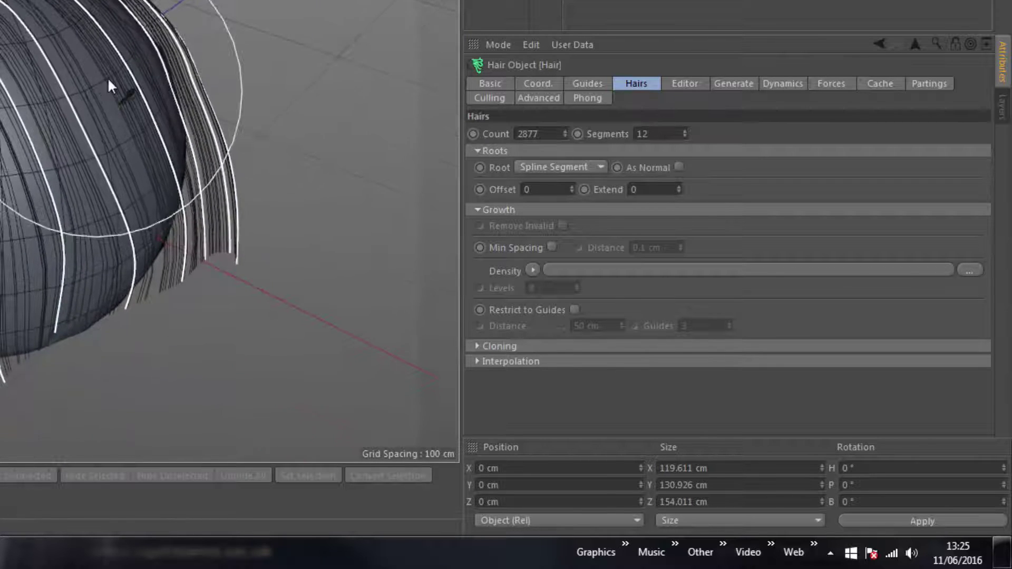
mouse_move(251, 140)
mouse_down()
mouse_move(227, 269)
mouse_move(169, 334)
mouse_move(166, 166)
mouse_move(163, 233)
mouse_move(185, 264)
mouse_move(345, 230)
mouse_move(226, 232)
mouse_up()
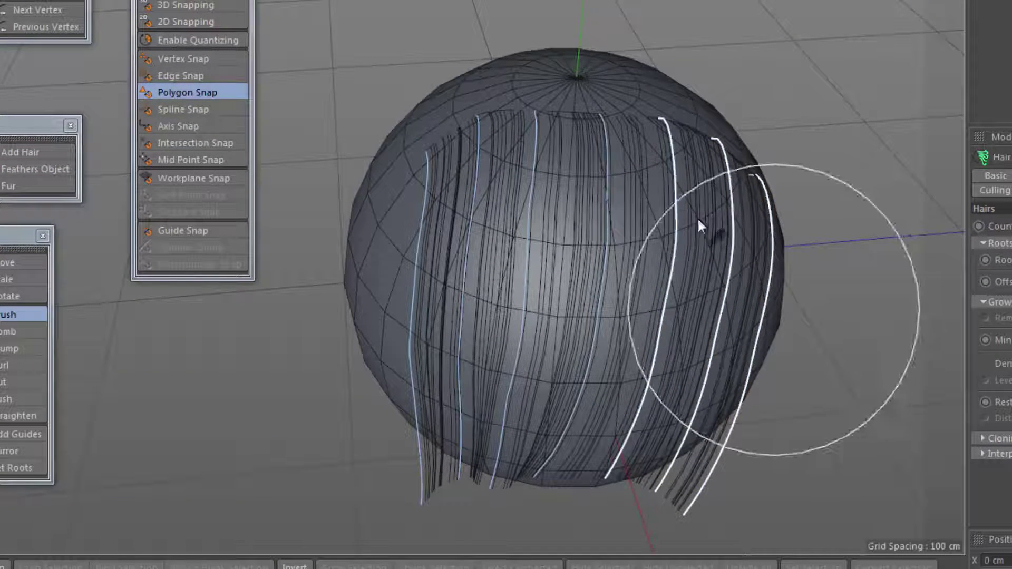
Step: Expand the hairs' interpolation settings and raise the viewport preview detail to 16%, with the parting seen up close
click(983, 453)
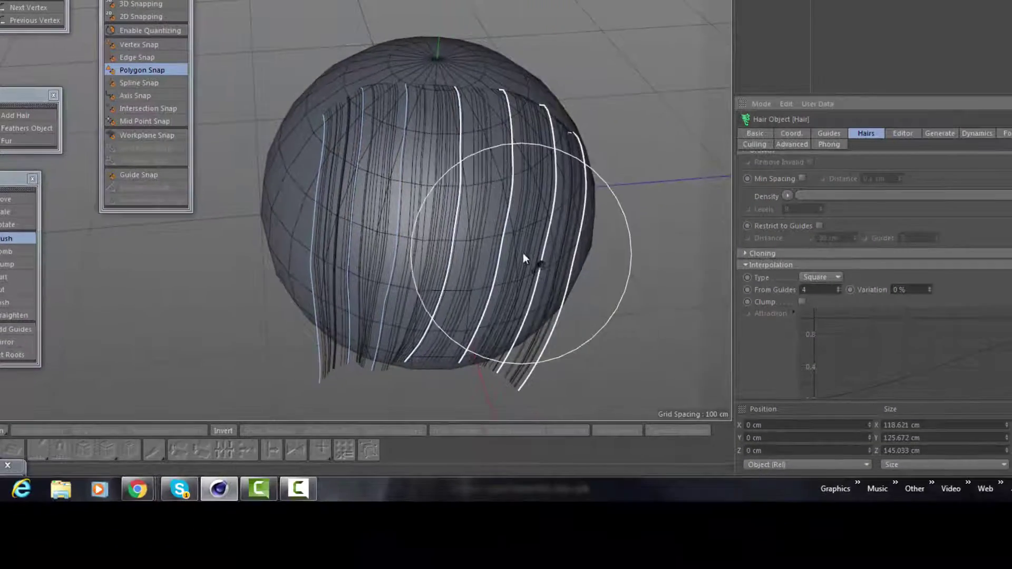
alt+drag(689, 333, 709, 206)
alt+drag(538, 156, 534, 143)
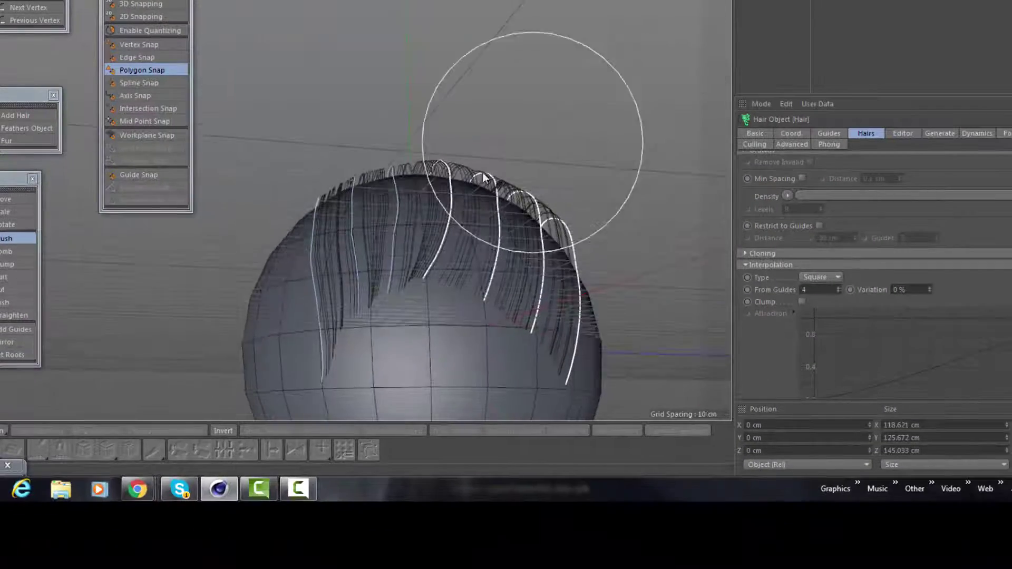
alt+right_drag(466, 181, 622, 193)
alt+drag(563, 197, 532, 158)
click(910, 132)
drag(825, 215, 872, 216)
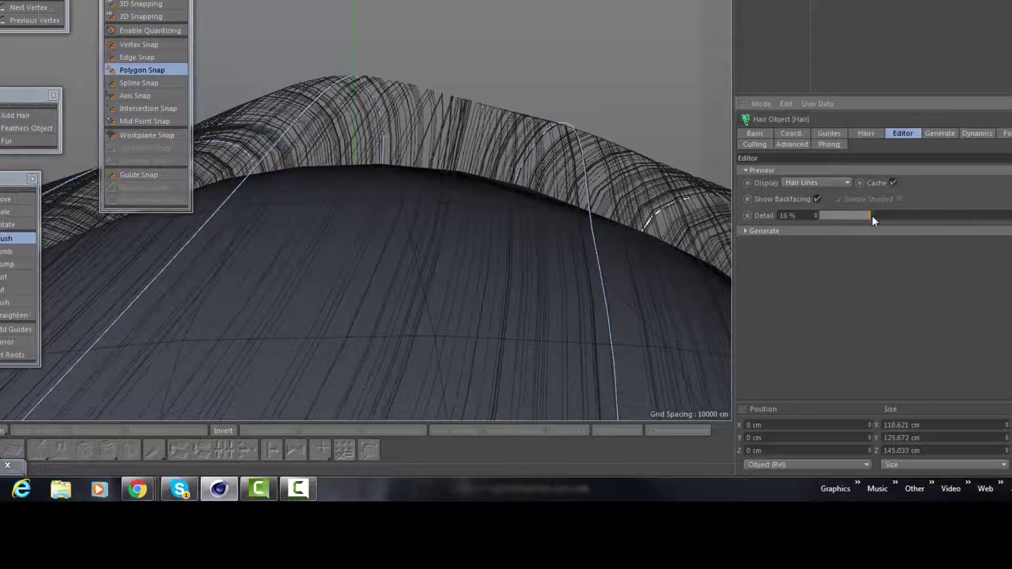
Step: Set the hairs' interpolation type to Quartic after trying Cubic, and set the variation to 26%
click(866, 132)
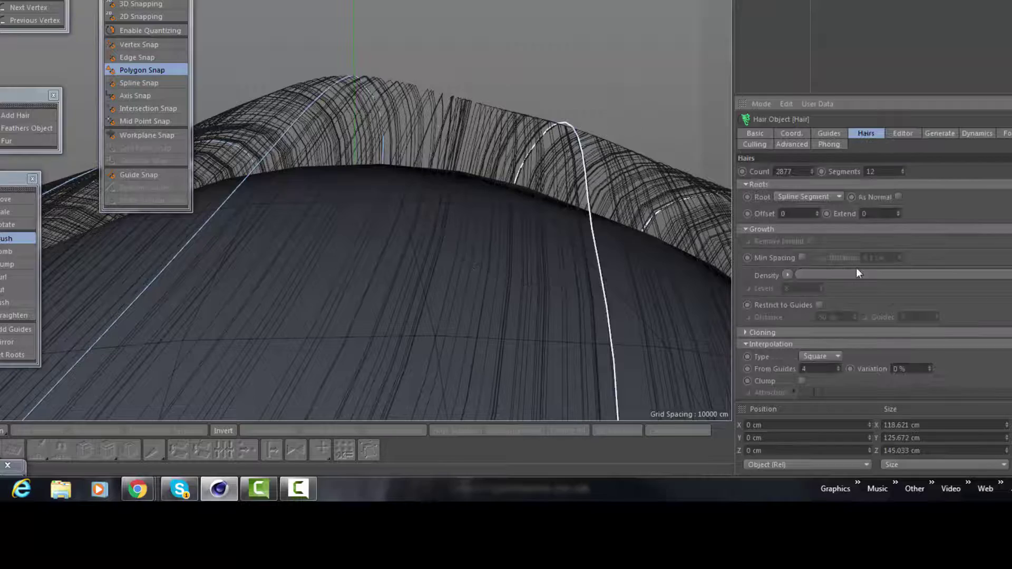
alt+drag(553, 172, 552, 154)
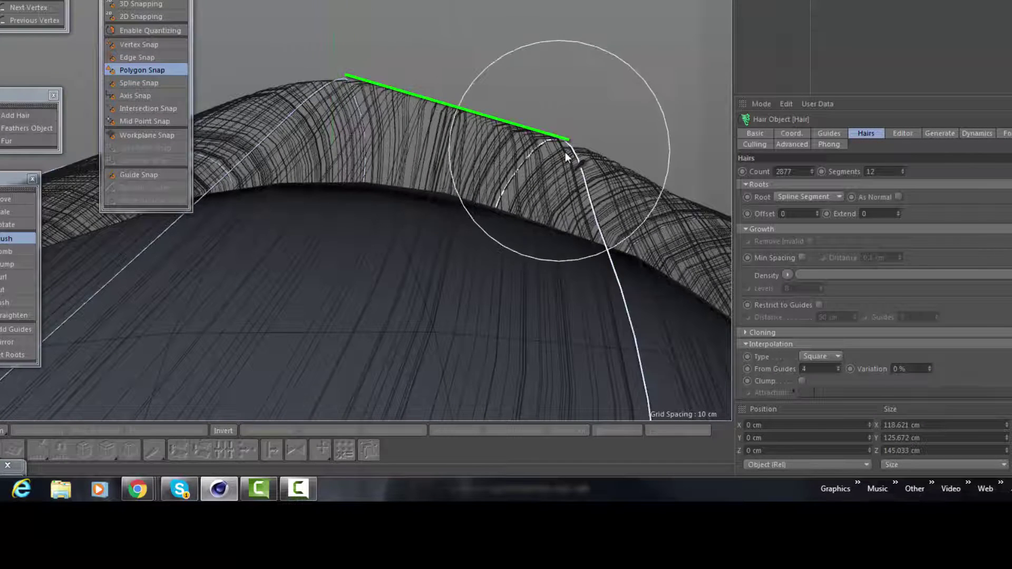
click(827, 356)
click(825, 391)
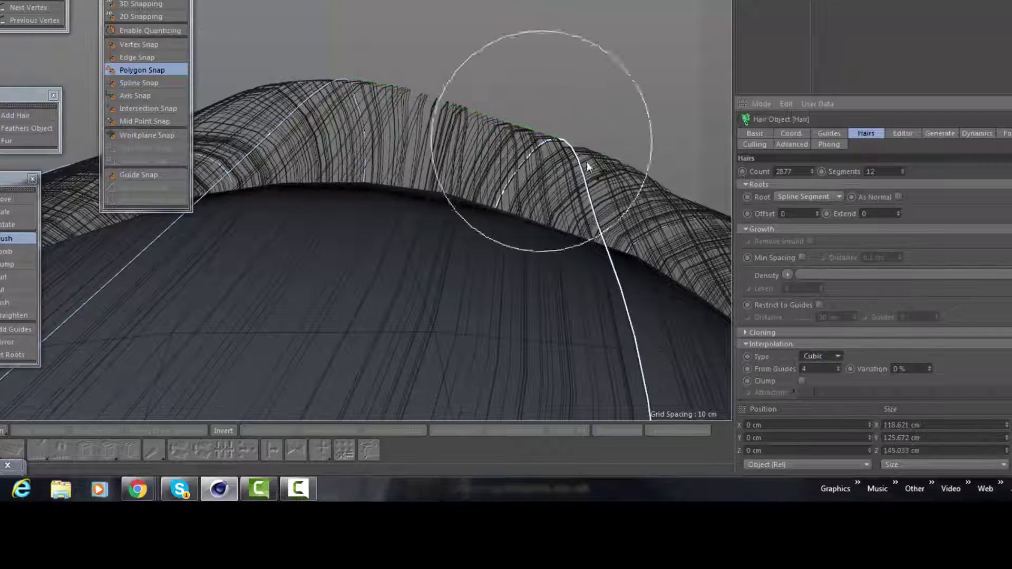
mouse_move(587, 161)
mouse_down()
mouse_move(524, 131)
mouse_move(259, 93)
mouse_up()
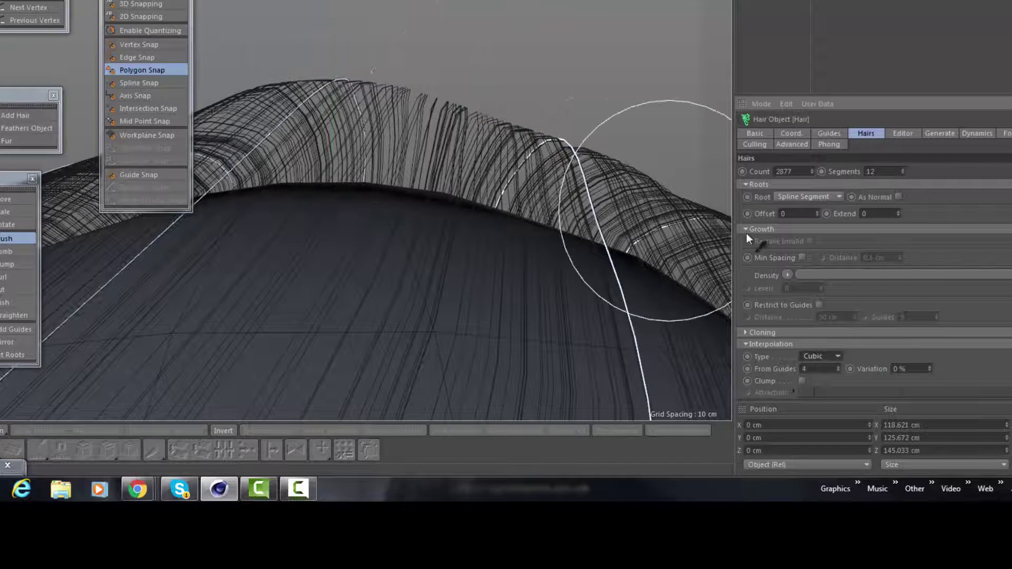
click(838, 354)
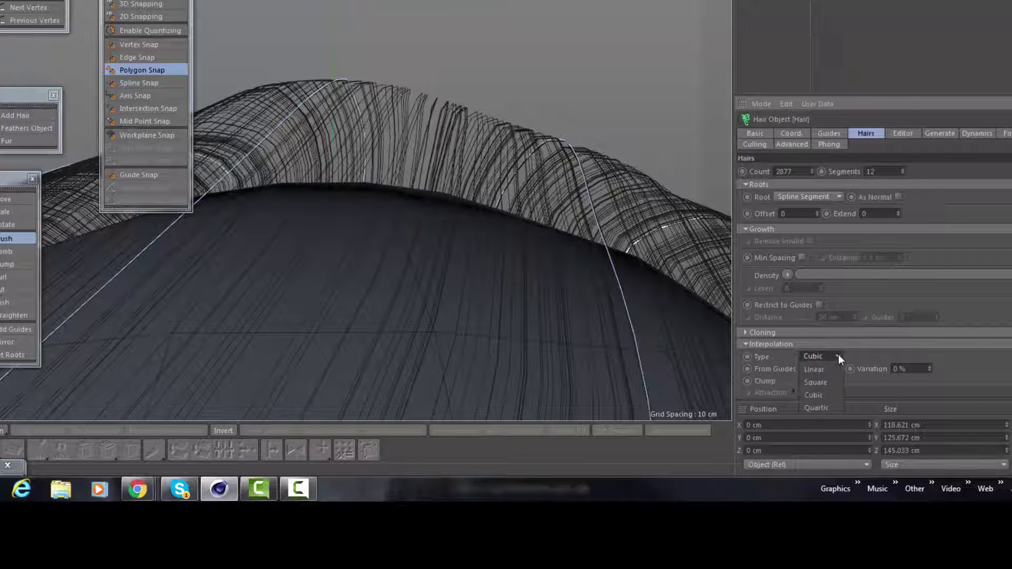
click(835, 404)
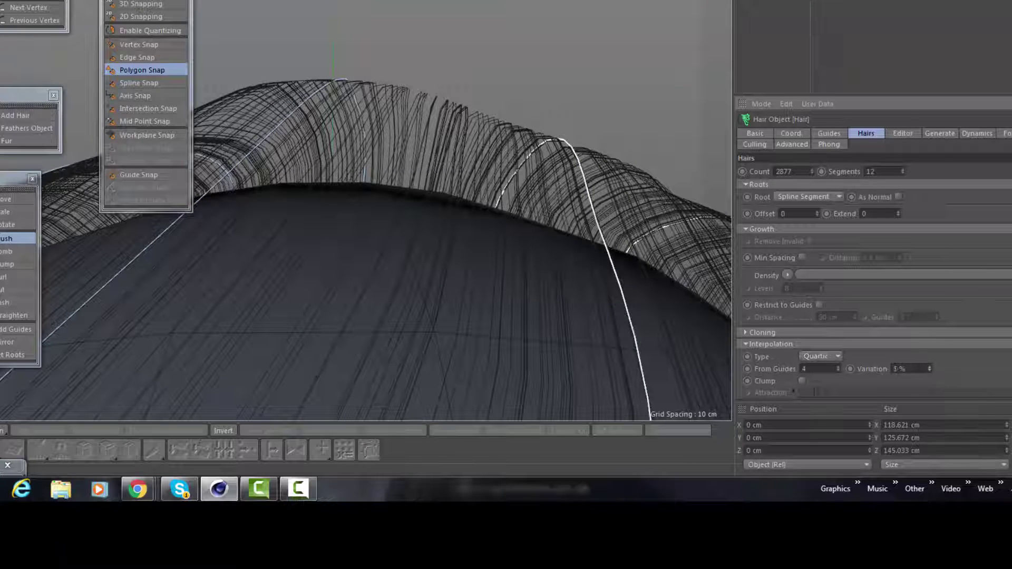
drag(932, 369, 931, 364)
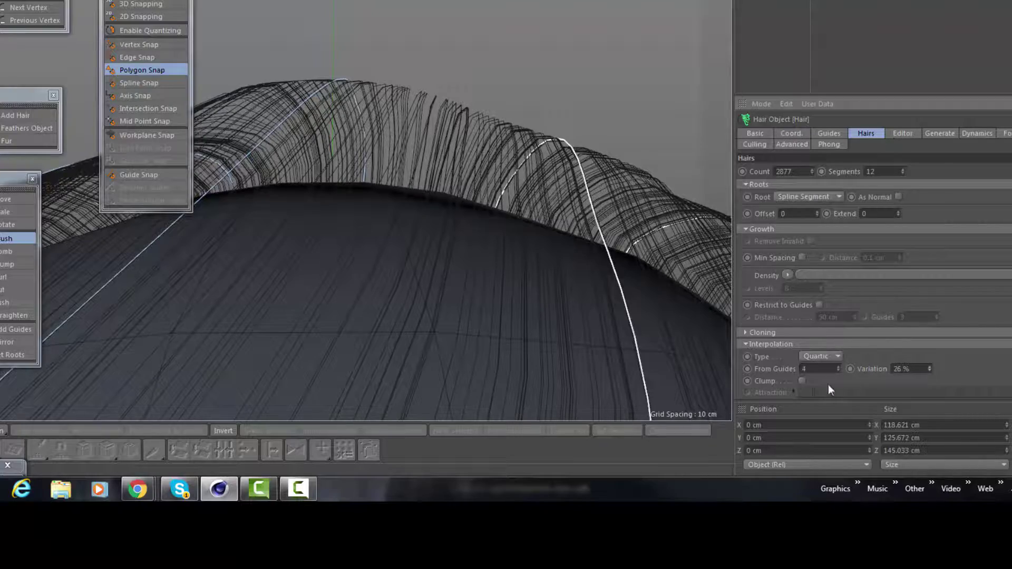
Step: Set the hair material's root thickness to 0.05 cm and lower the end of its thickness curve to zero
alt+drag(586, 85, 578, 211)
alt+drag(571, 157, 574, 245)
alt+drag(565, 198, 451, 229)
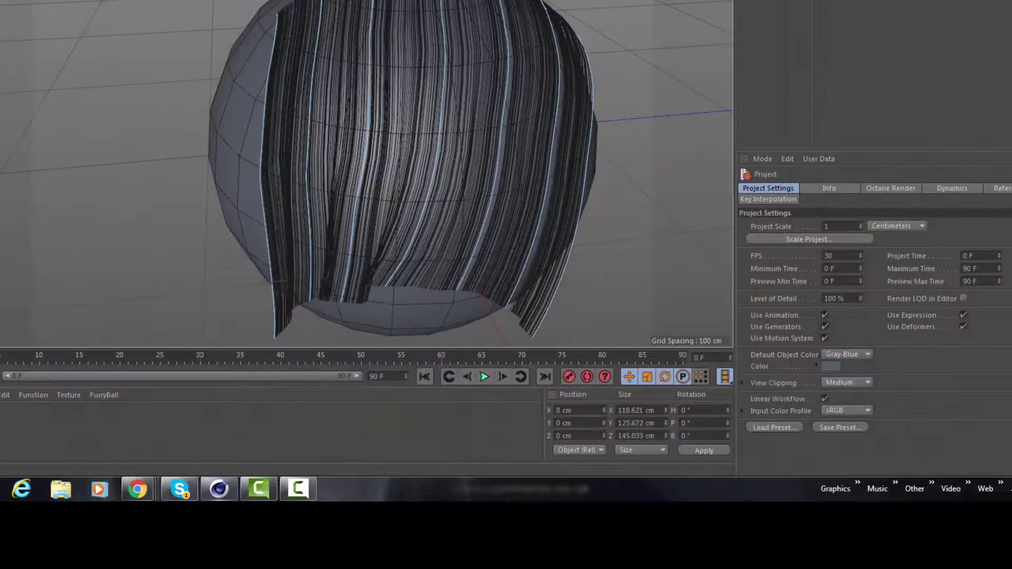
double_click(8, 515)
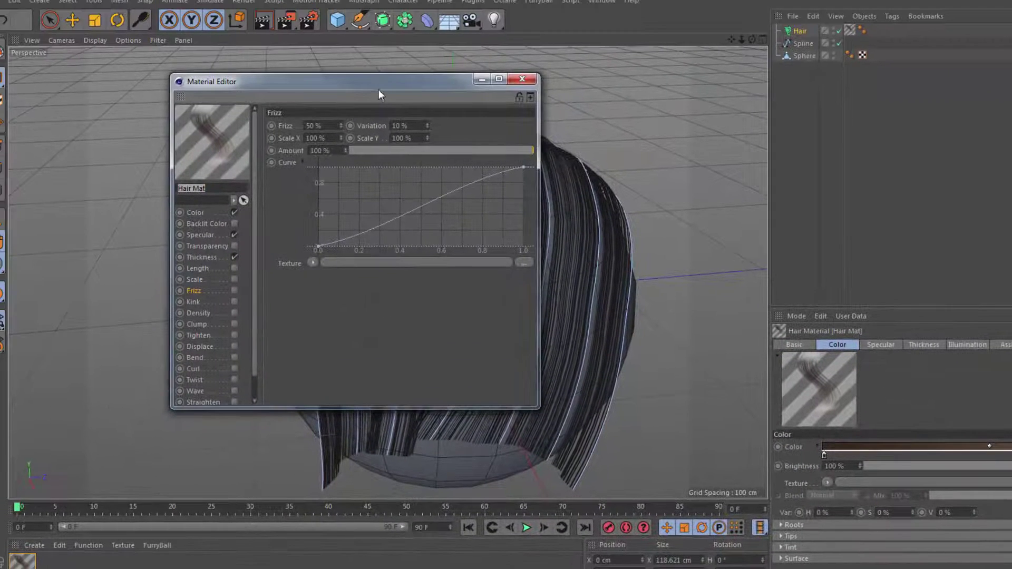
drag(354, 83, 188, 76)
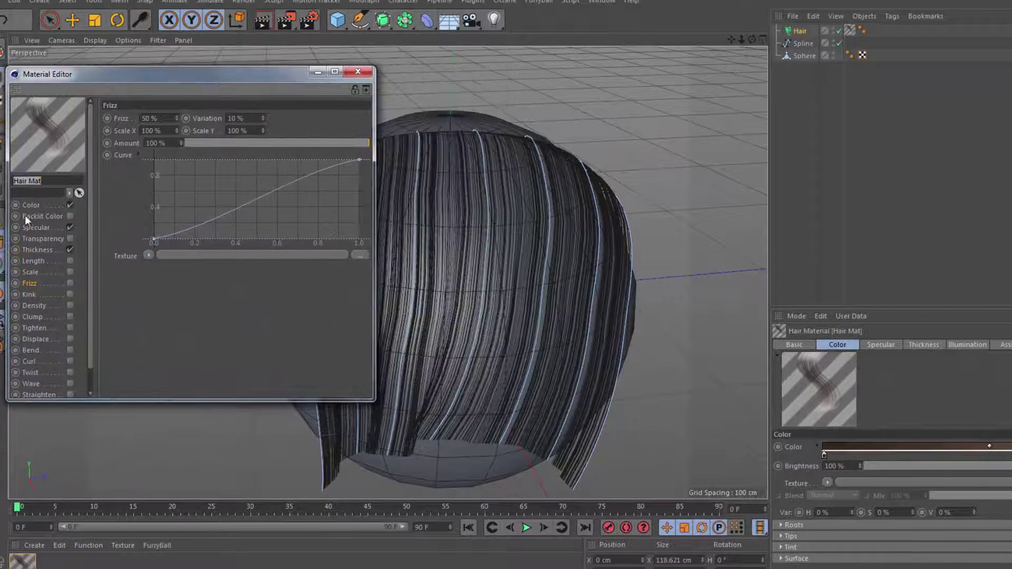
click(40, 249)
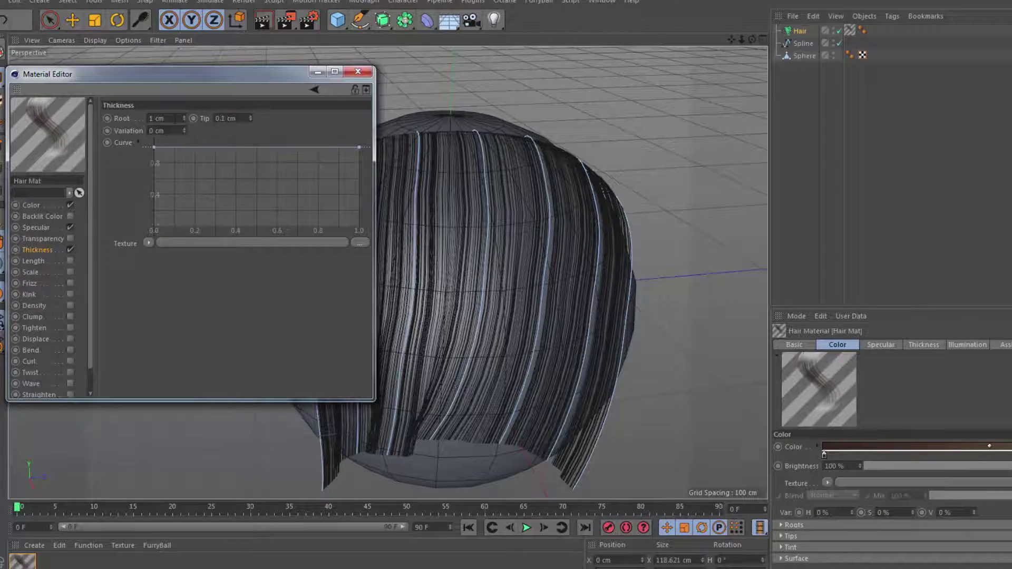
double_click(156, 118)
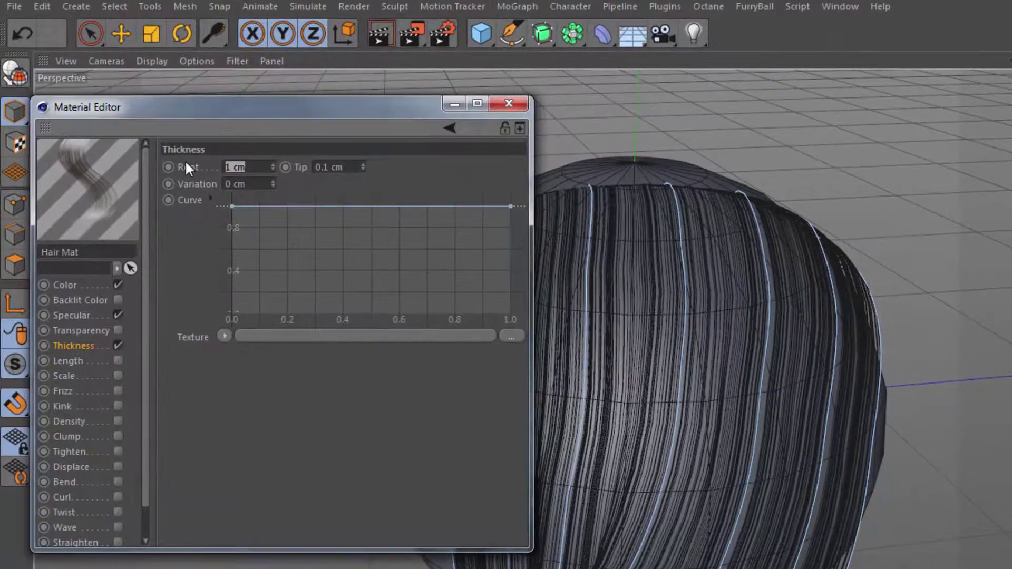
text(0.05)
key(Return)
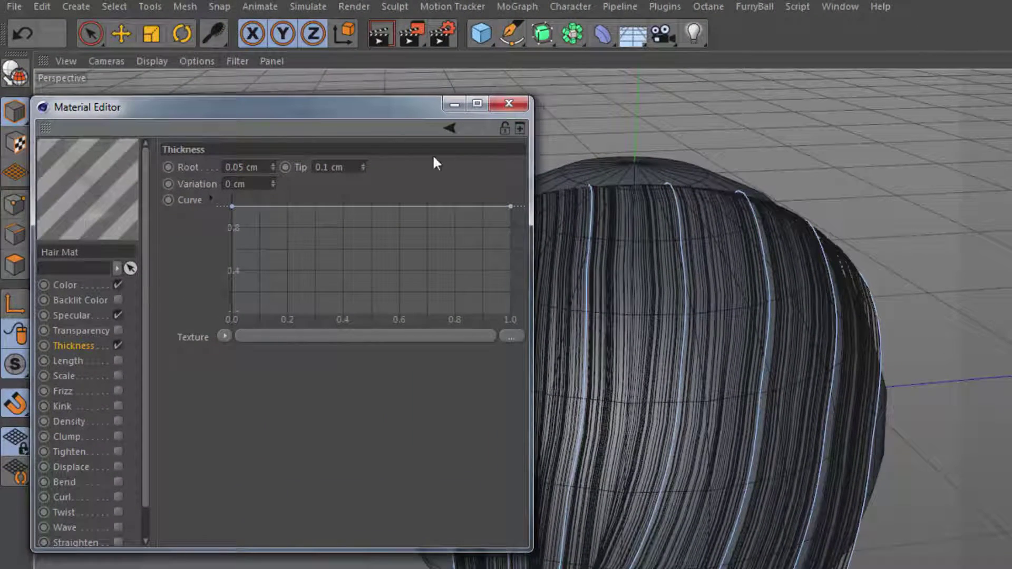
drag(508, 206, 543, 333)
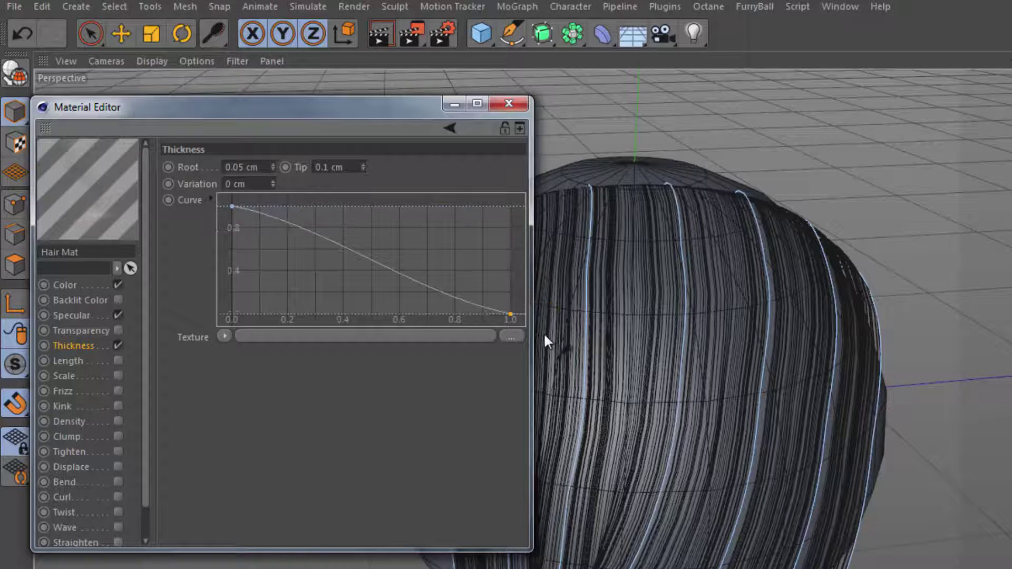
Step: Enable Frizz on the hair material and reshape its curve to start low and fall to zero at about 0.25
click(119, 390)
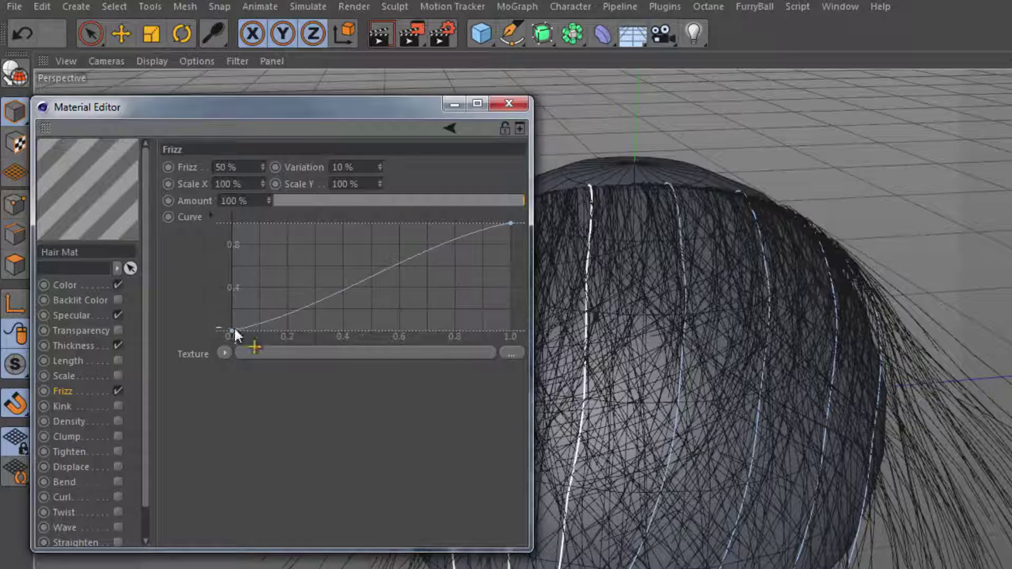
drag(233, 331, 232, 310)
drag(509, 227, 441, 366)
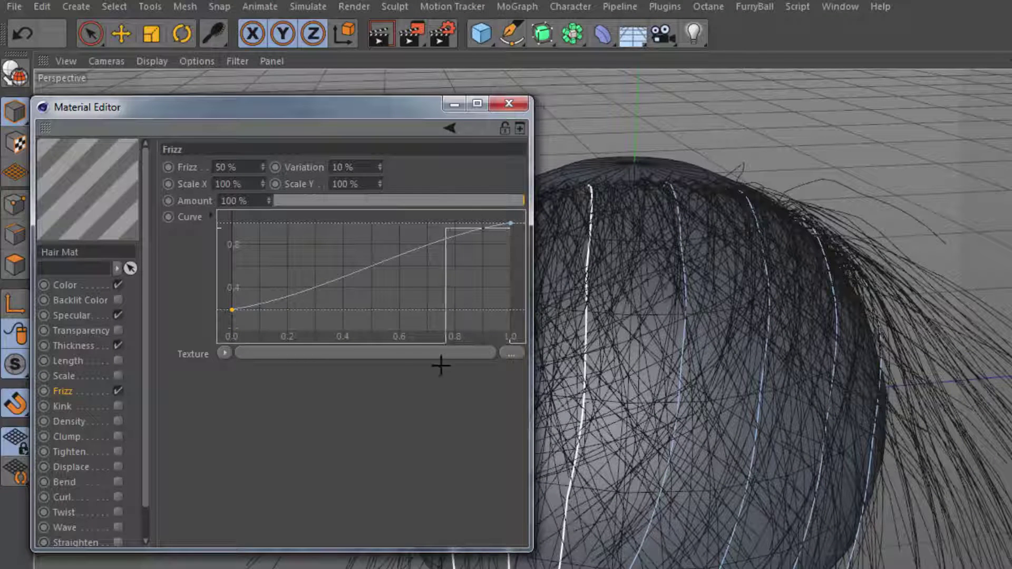
drag(510, 222, 303, 355)
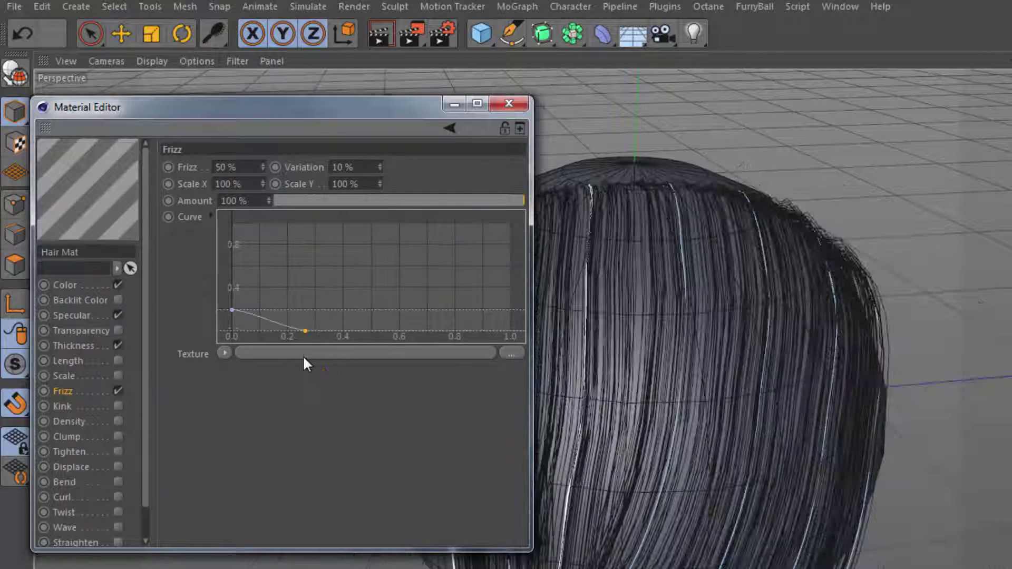
drag(350, 114, 1011, 117)
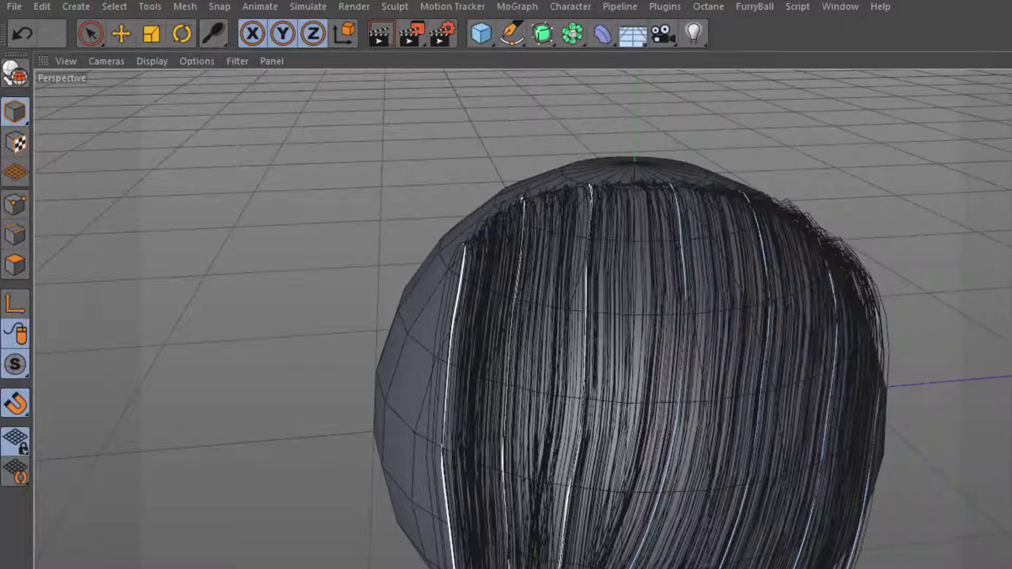
Step: Examine the frizzed hair on the sphere from several angles and get the material editor out of the way
mouse_move(814, 264)
alt+mouse_down()
mouse_move(850, 268)
mouse_move(854, 311)
alt+mouse_up()
scroll(763, 316, down, 4)
alt+middle_drag(685, 348, 482, 366)
click(412, 38)
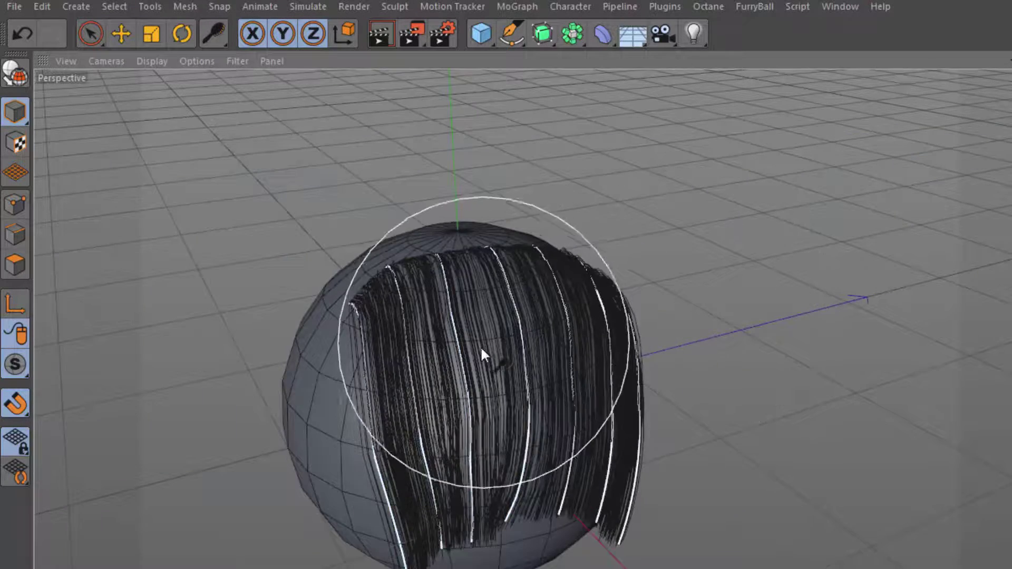
mouse_move(480, 346)
mouse_down()
mouse_move(666, 397)
mouse_move(408, 362)
mouse_move(448, 458)
mouse_up()
alt+middle_drag(322, 312, 459, 369)
mouse_move(465, 432)
alt+mouse_down()
mouse_move(451, 460)
mouse_move(426, 398)
mouse_move(454, 166)
mouse_move(431, 452)
mouse_move(438, 216)
mouse_move(454, 323)
mouse_move(500, 318)
mouse_move(457, 327)
mouse_move(451, 261)
mouse_move(484, 198)
alt+mouse_up()
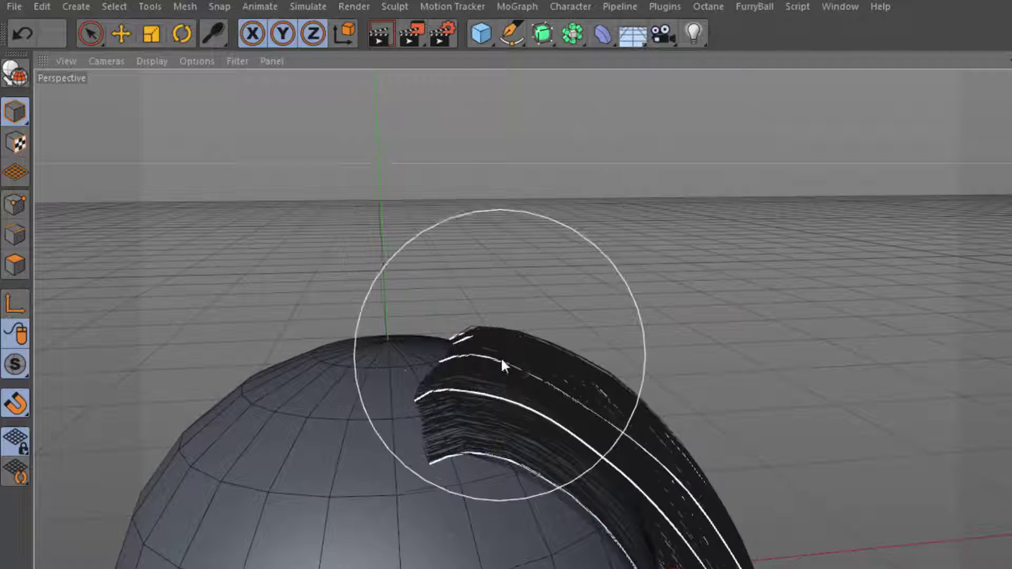
mouse_move(549, 375)
alt+middle_down()
mouse_move(511, 318)
mouse_move(553, 258)
alt+middle_up()
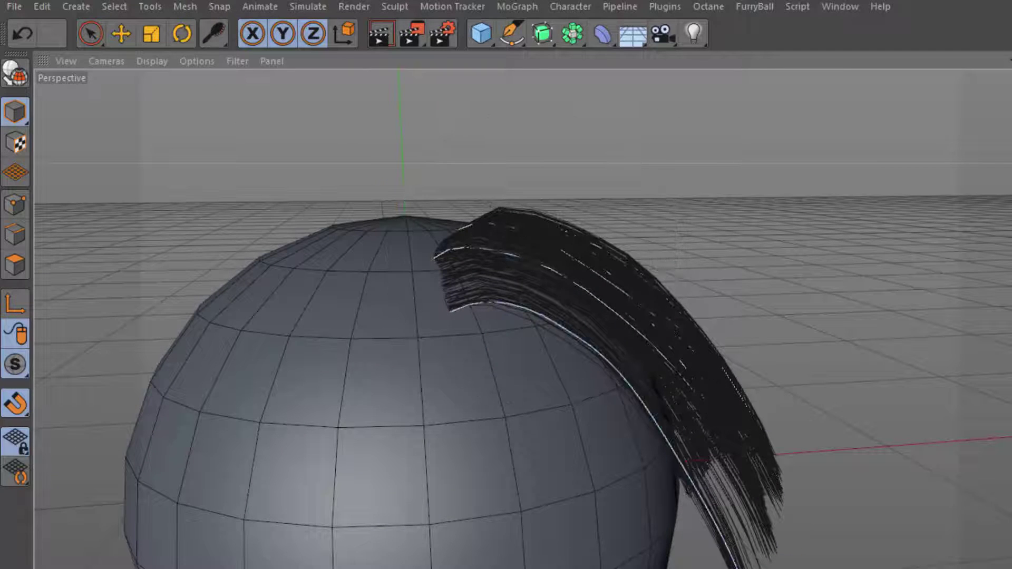
drag(1011, 110, 818, 181)
click(1011, 174)
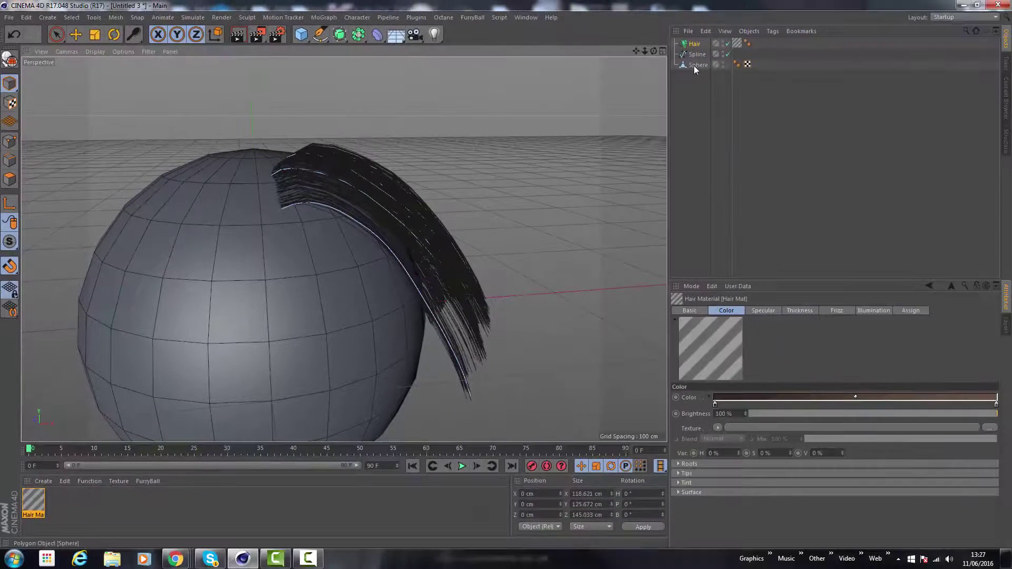
Step: Try moving the sphere separately from the spline and hair, and undo the move
click(694, 66)
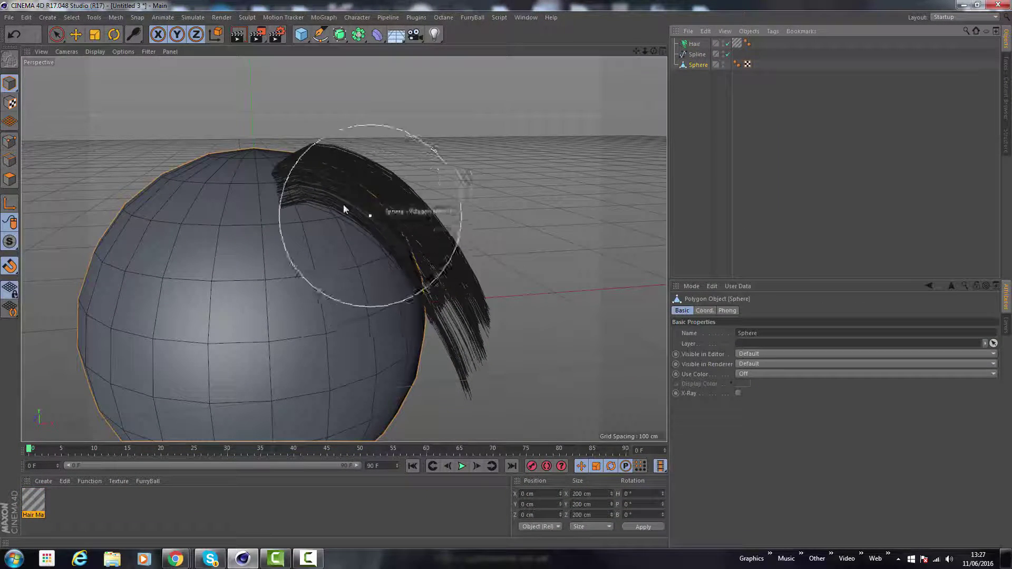
click(75, 34)
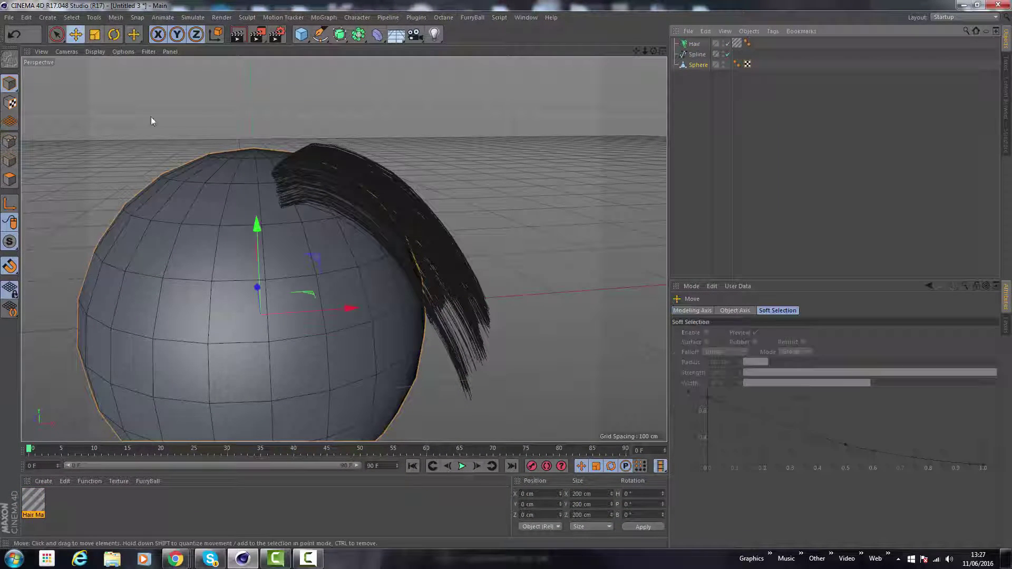
drag(315, 258, 119, 243)
key(ctrl+z)
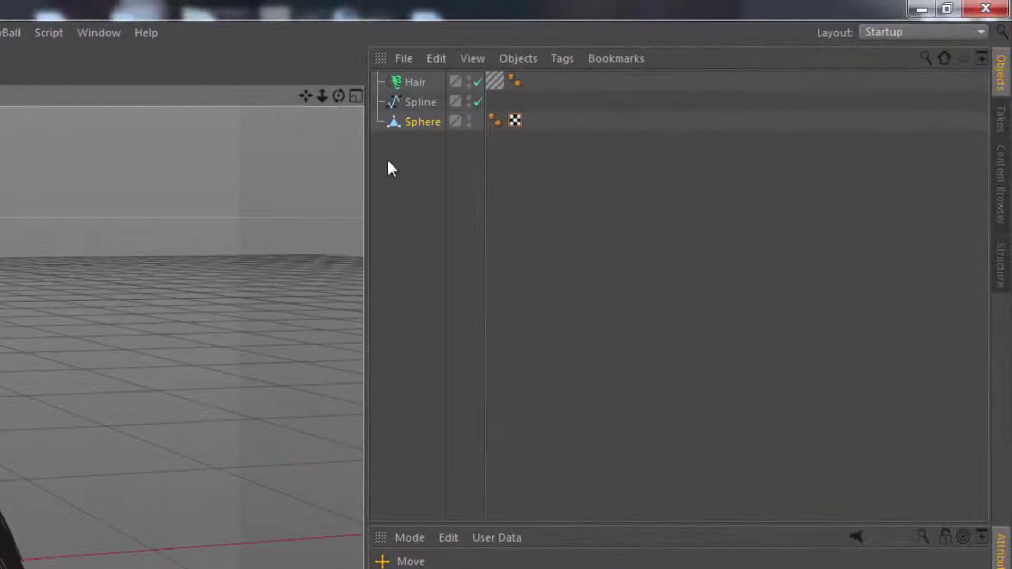
Step: Make the spline a child of the sphere in the object hierarchy
alt+drag(203, 283, 196, 307)
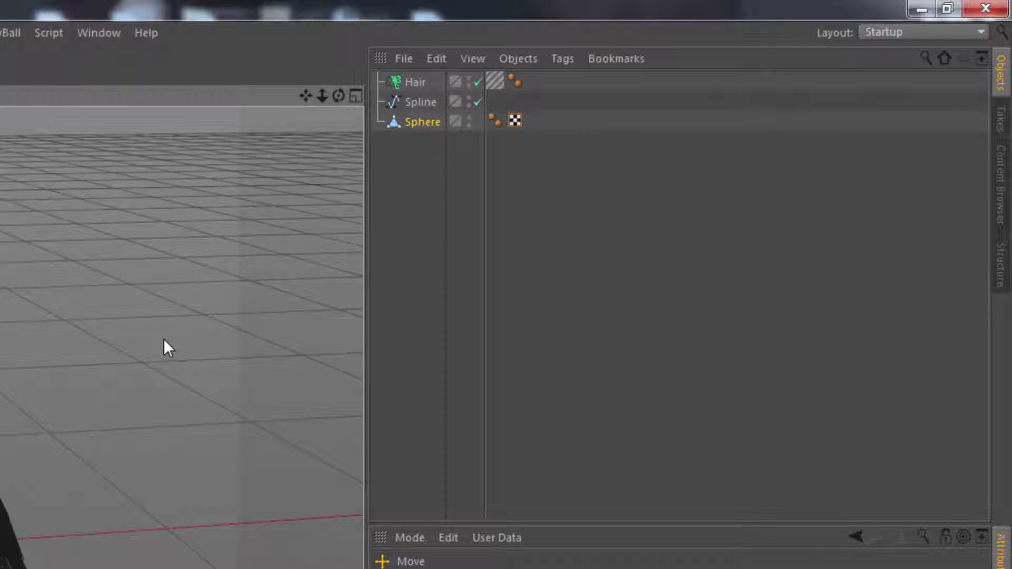
alt+drag(163, 339, 182, 315)
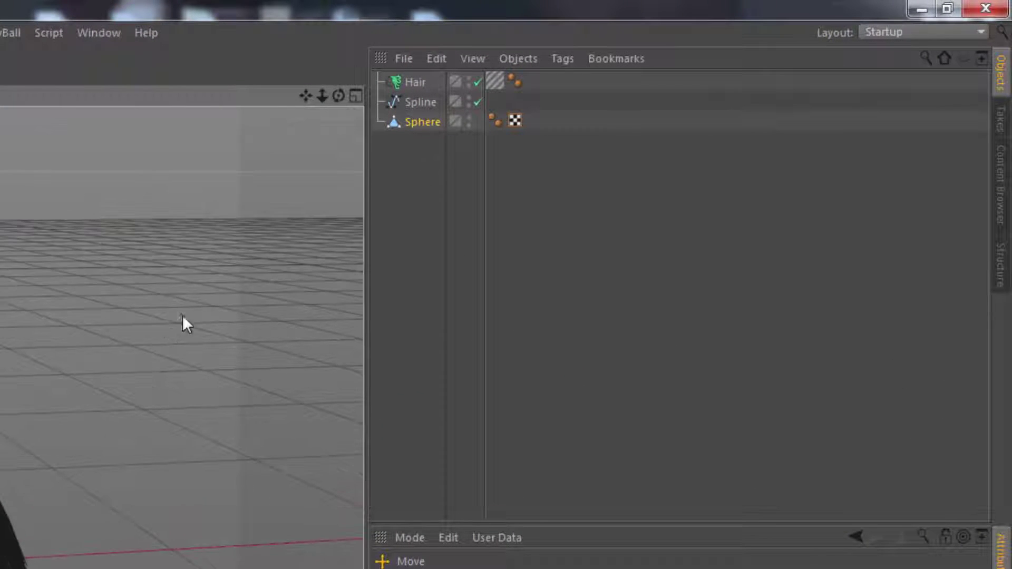
click(552, 194)
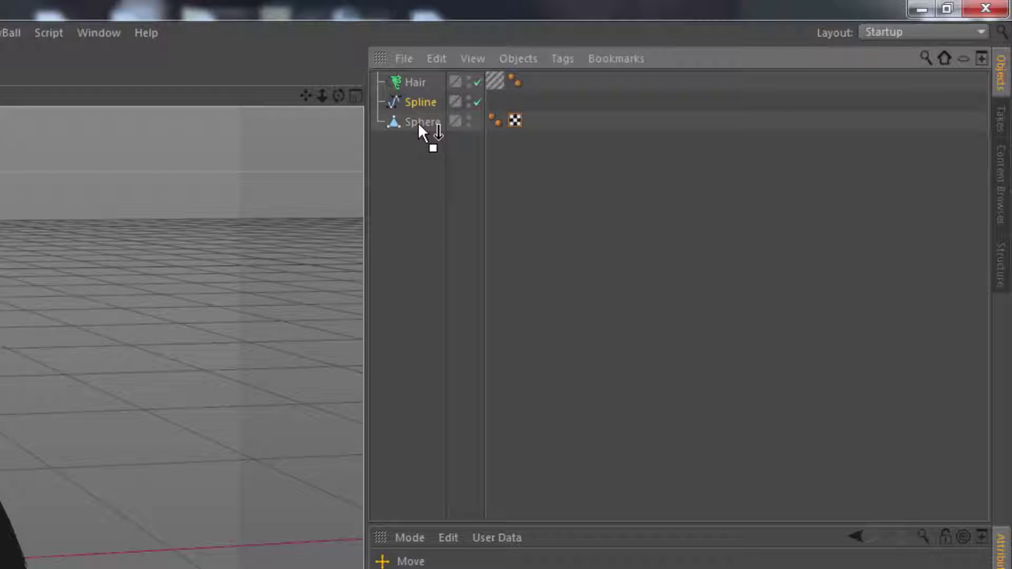
drag(413, 123, 414, 123)
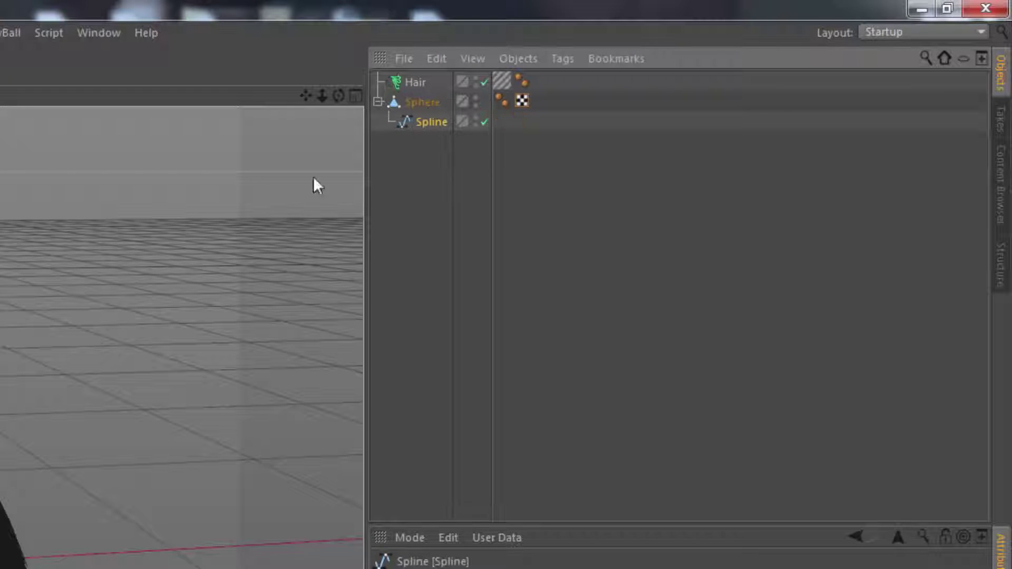
Step: Test-move the sphere together with its child spline, and undo the move
click(420, 101)
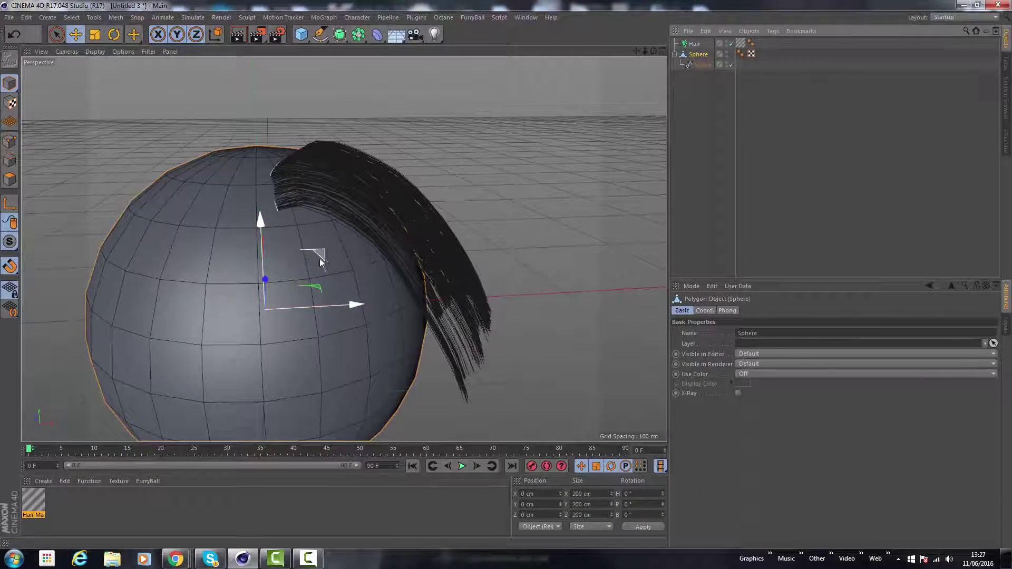
mouse_move(321, 260)
mouse_down()
mouse_move(303, 247)
mouse_move(374, 238)
mouse_move(389, 223)
mouse_move(331, 220)
mouse_up()
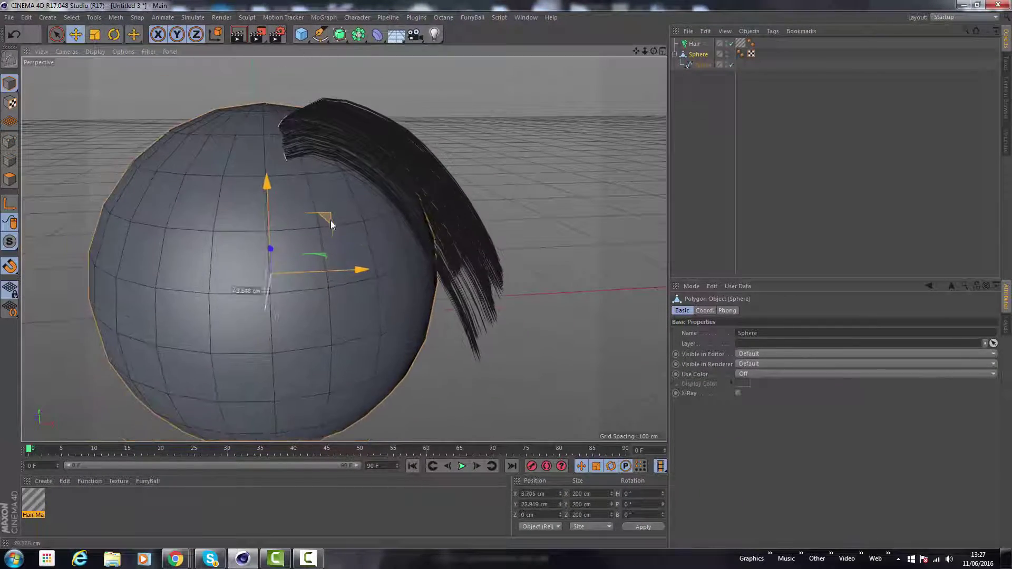
key(ctrl+z)
Step: Play the animation to check the hair dynamics, and return to frame 0
mouse_move(435, 252)
alt+mouse_down()
mouse_move(415, 253)
mouse_move(389, 290)
mouse_move(395, 276)
mouse_move(365, 289)
alt+mouse_up()
click(461, 466)
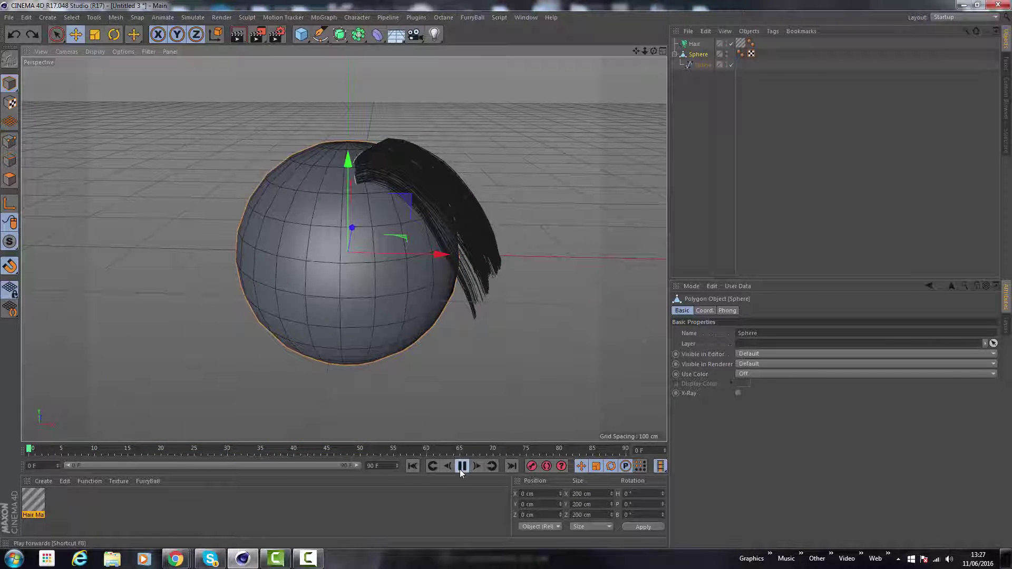
click(460, 468)
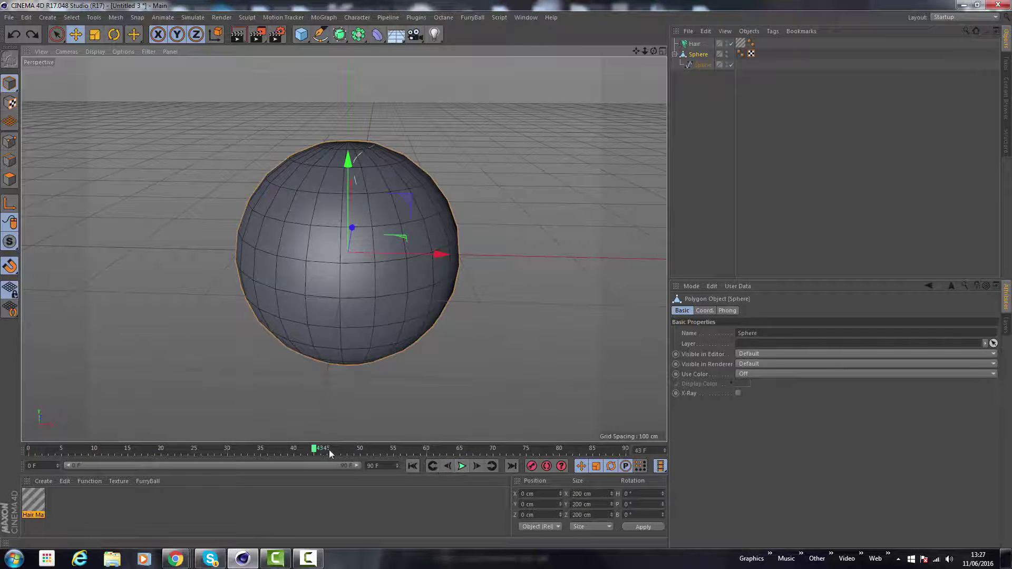
drag(316, 452, 34, 452)
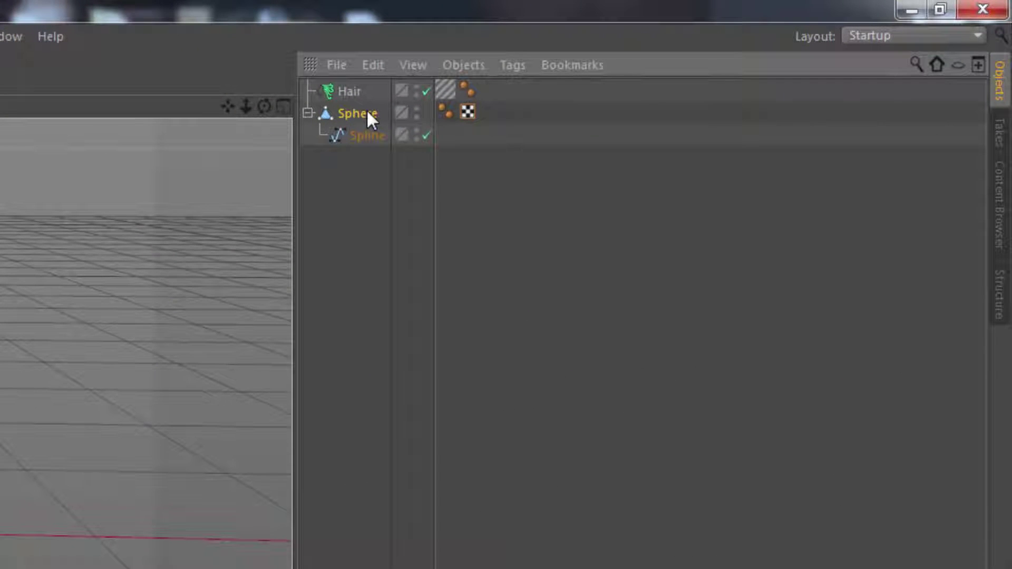
Step: Add a Hair Collider tag to the sphere
right_click(367, 113)
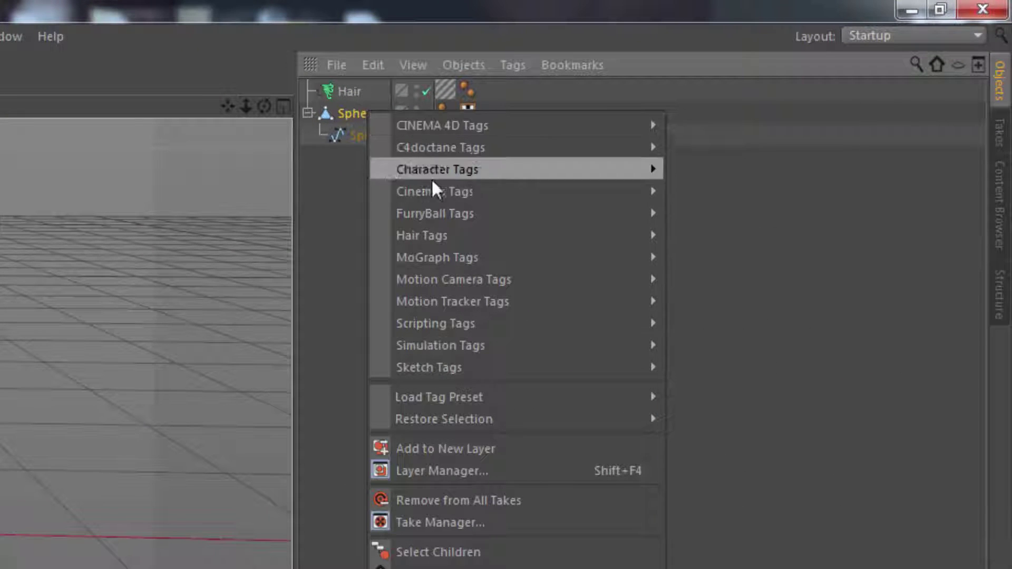
mouse_move(457, 239)
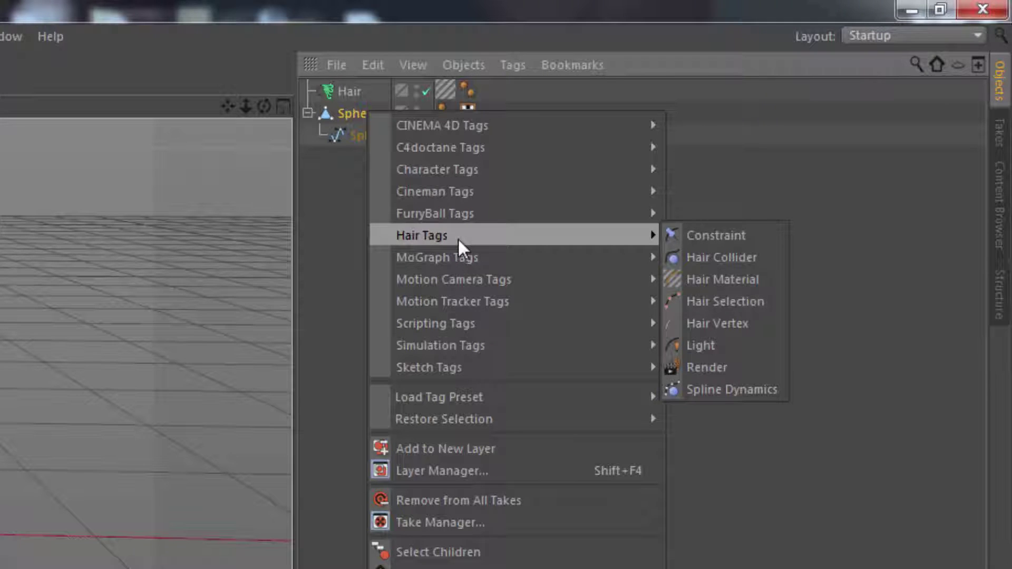
click(752, 258)
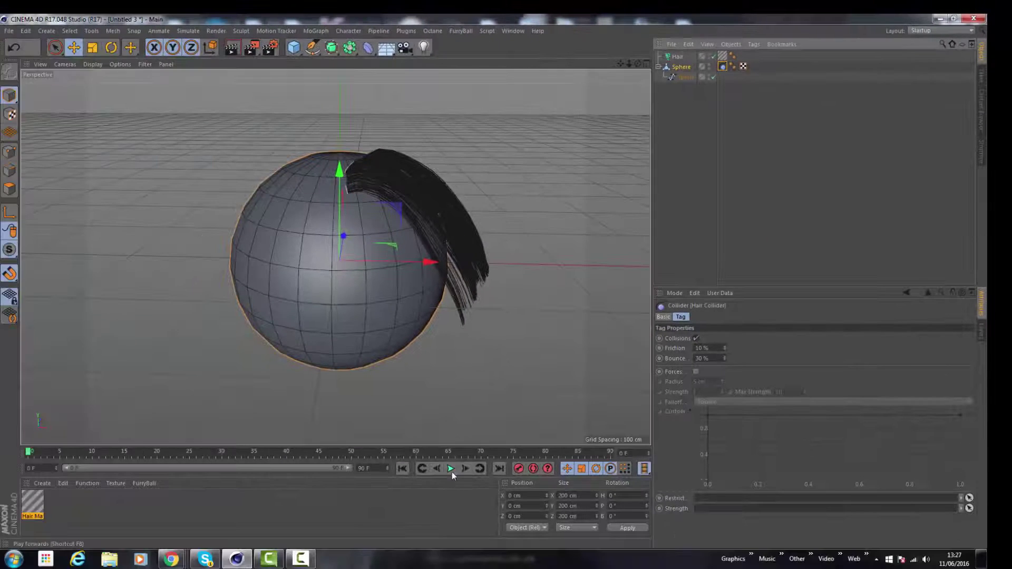
Step: Play the simulation to check the hair's collision with the sphere, and examine the parting from above and up close
click(451, 468)
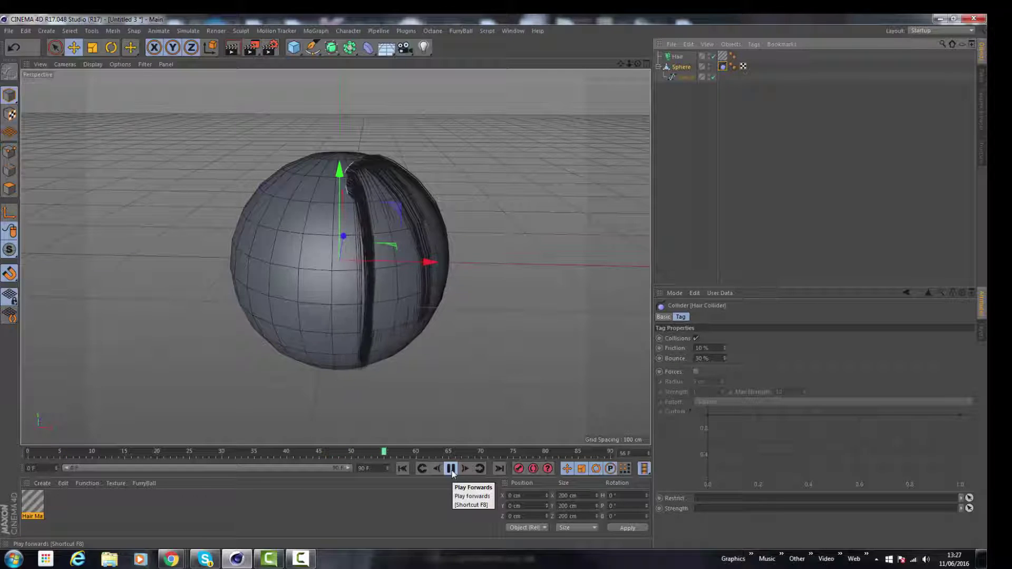
click(451, 469)
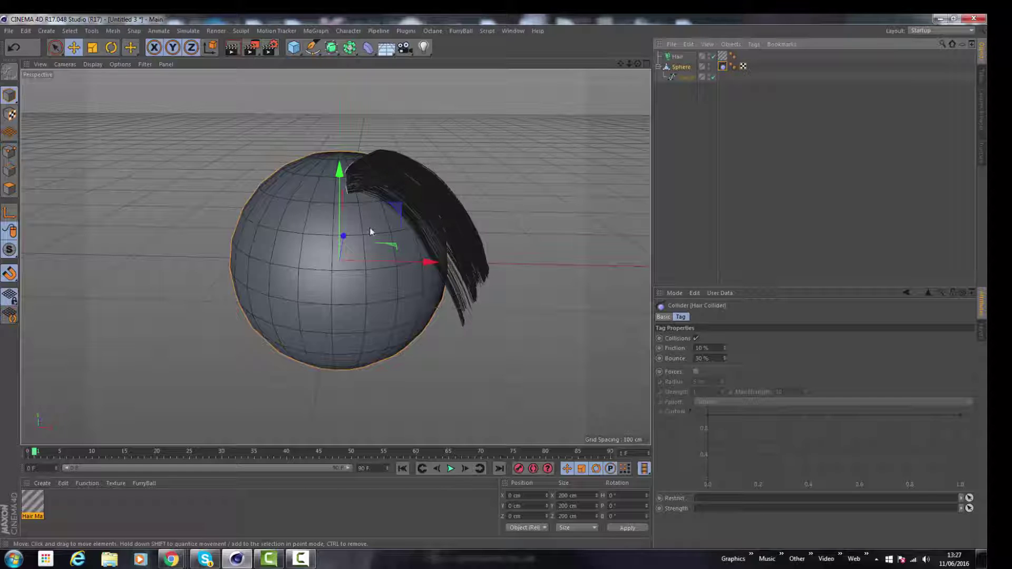
alt+drag(370, 232, 356, 291)
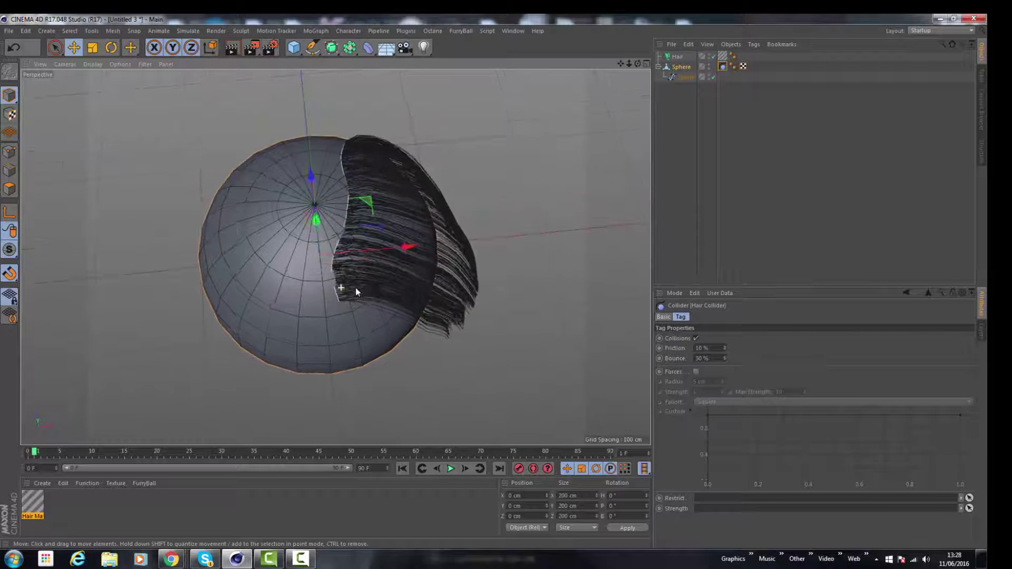
alt+right_drag(356, 288, 395, 290)
alt+middle_drag(383, 279, 379, 330)
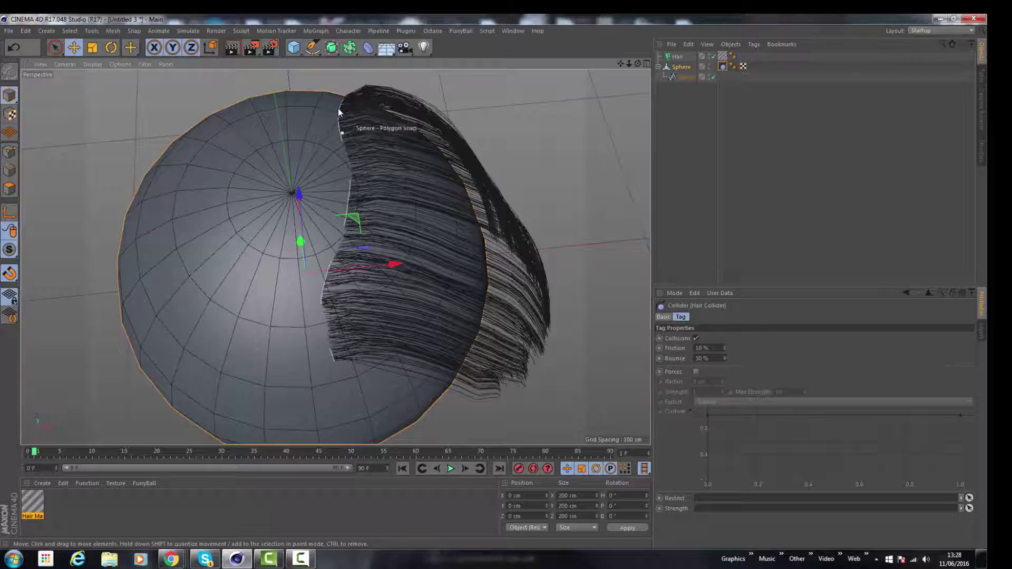
alt+drag(336, 324, 345, 274)
alt+right_drag(350, 275, 309, 289)
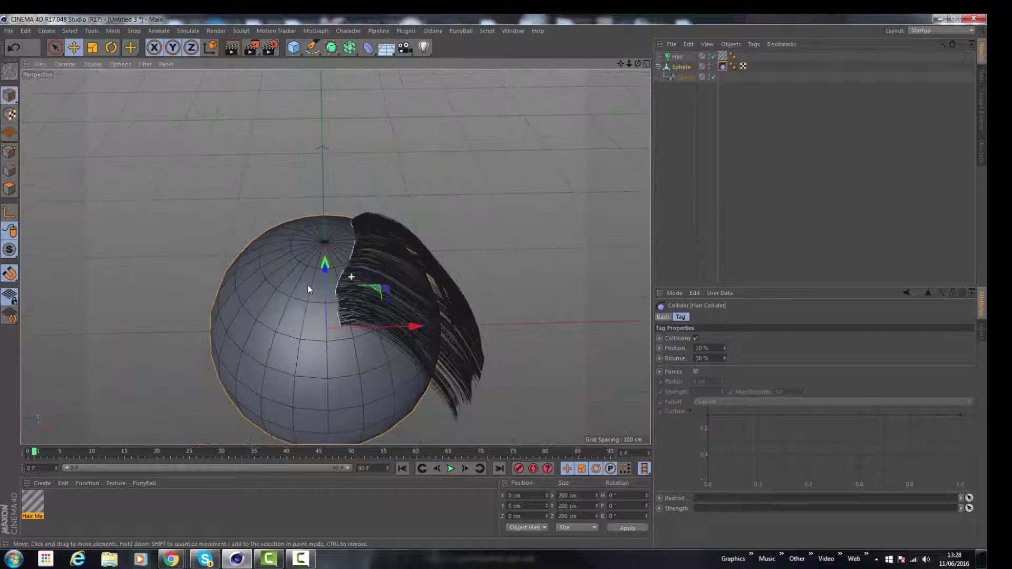
Step: Sketch a second spline along the hair parting, just beside the existing root line on the bare side of the sphere
alt+middle_drag(335, 293, 342, 258)
alt+drag(340, 258, 380, 279)
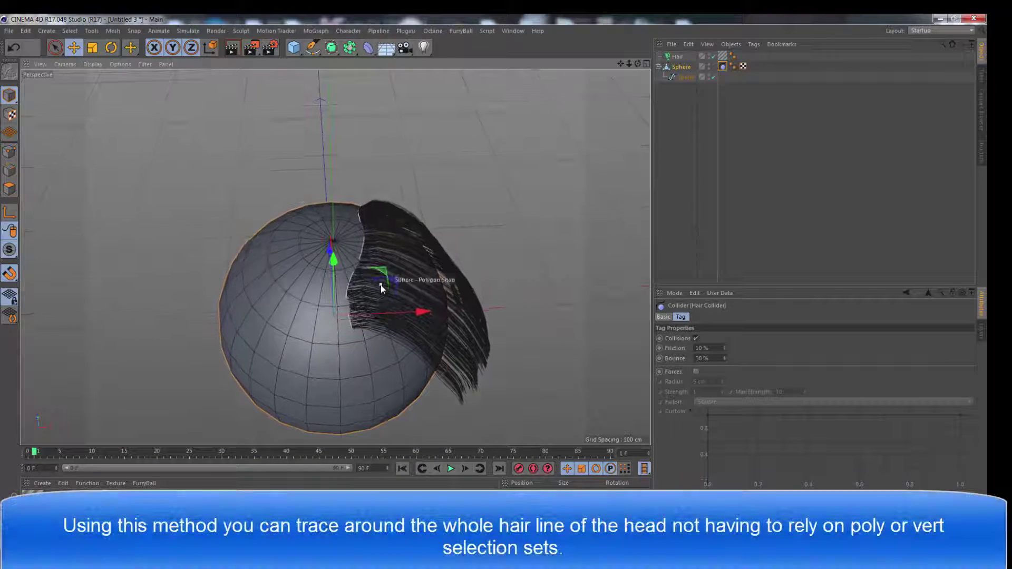
scroll(346, 330, up, 3)
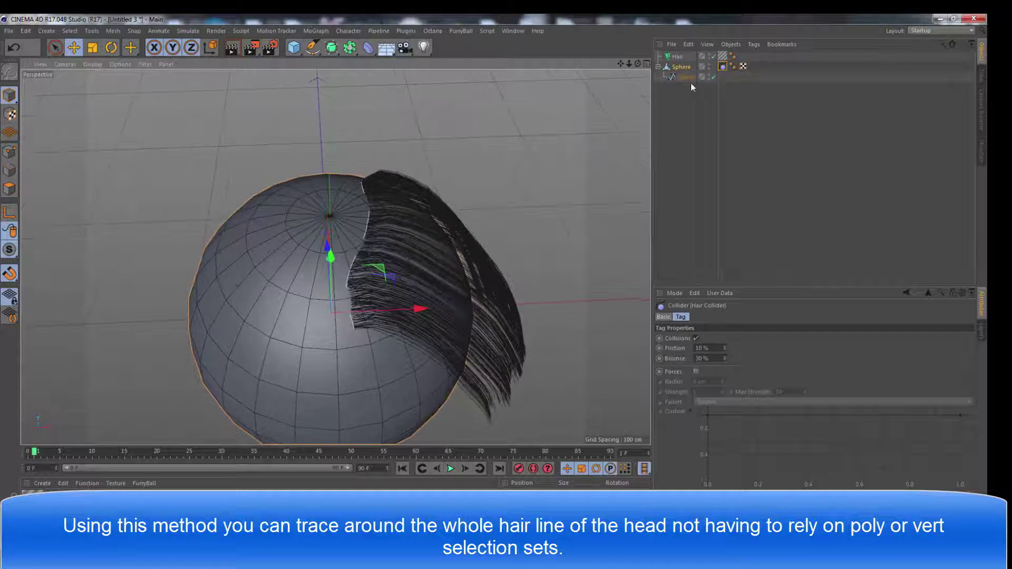
click(316, 51)
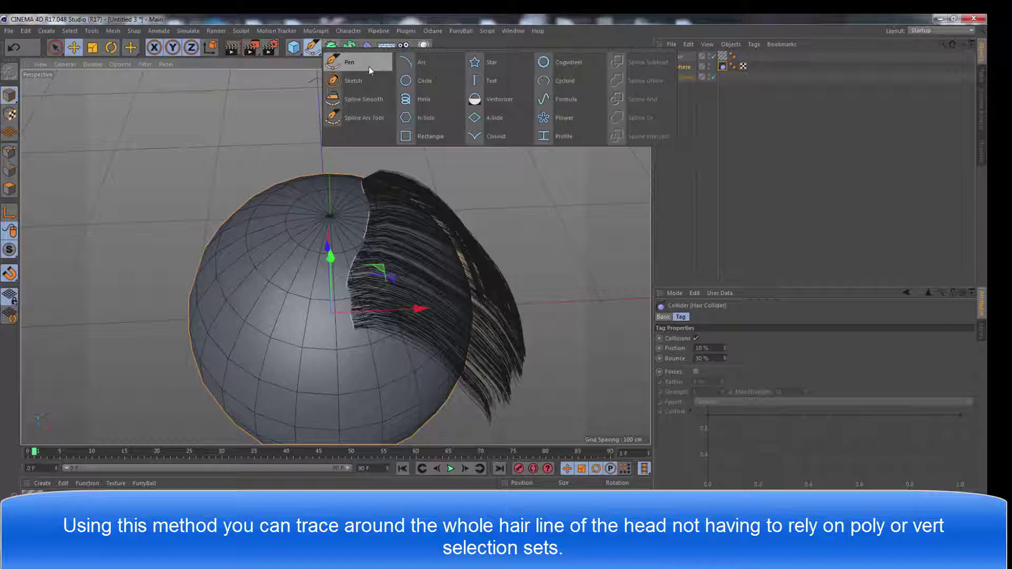
click(355, 80)
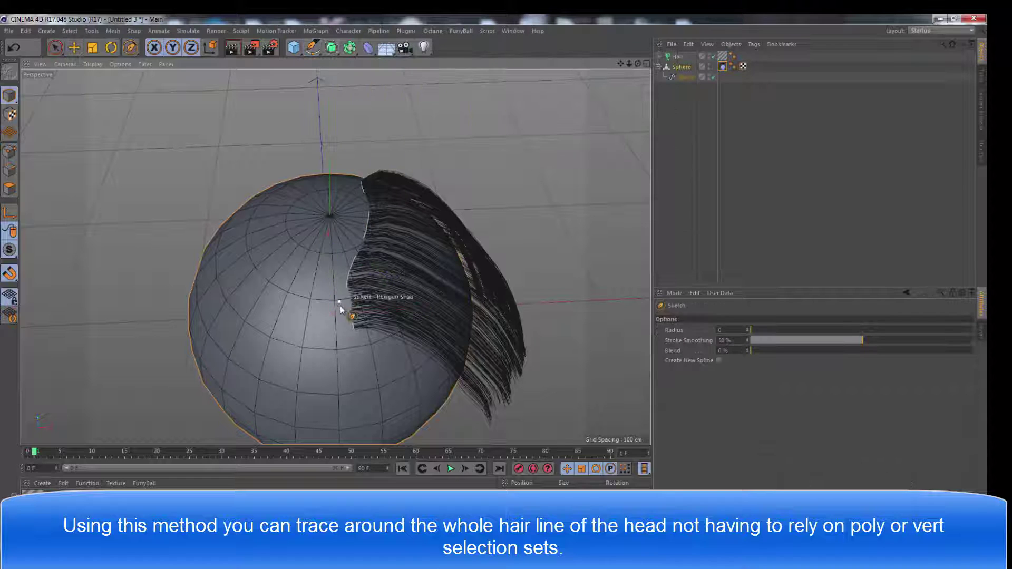
alt+drag(349, 311, 340, 293)
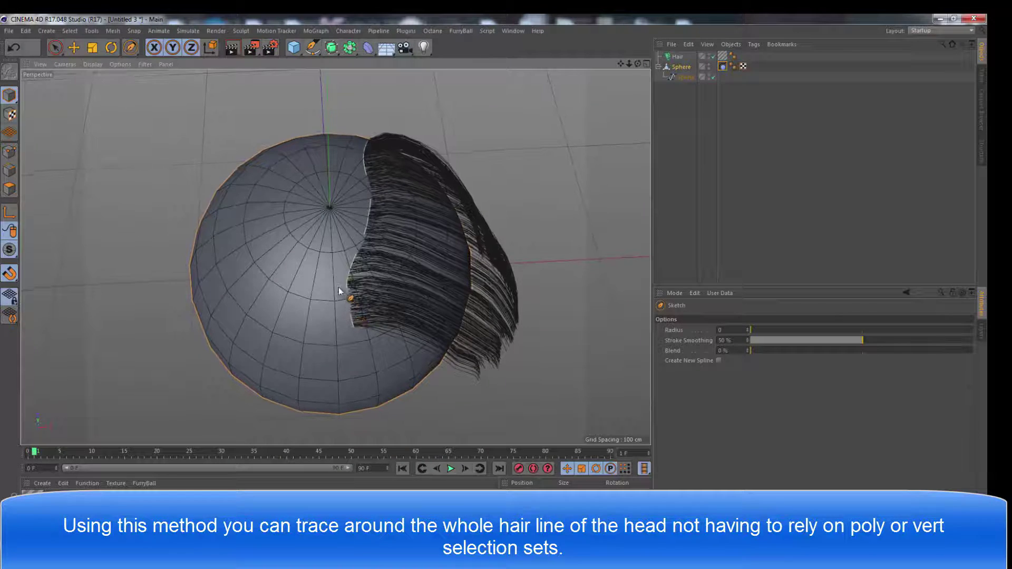
alt+drag(348, 256, 350, 276)
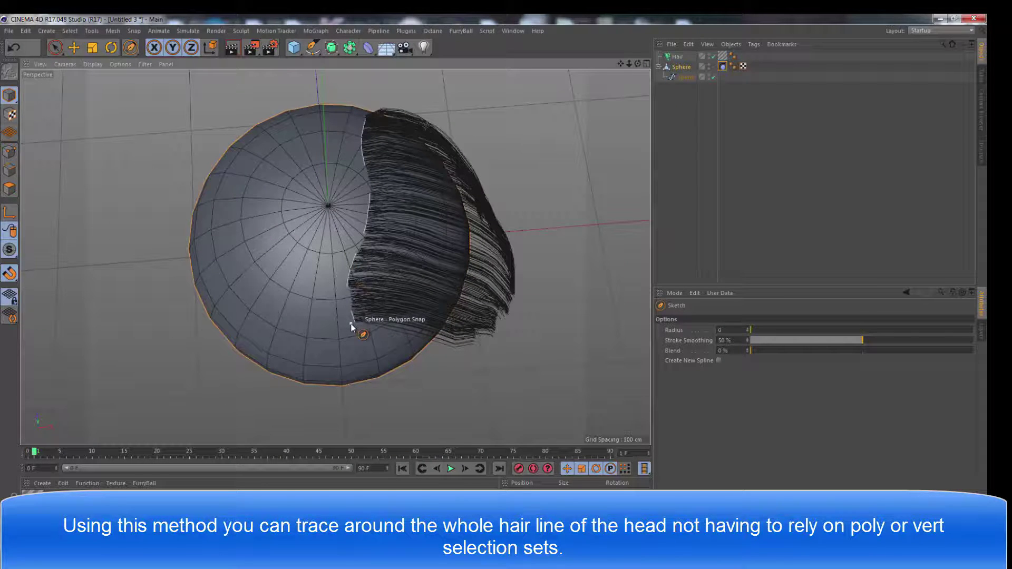
mouse_move(351, 324)
mouse_down()
mouse_move(344, 271)
mouse_move(366, 201)
mouse_move(356, 108)
mouse_up()
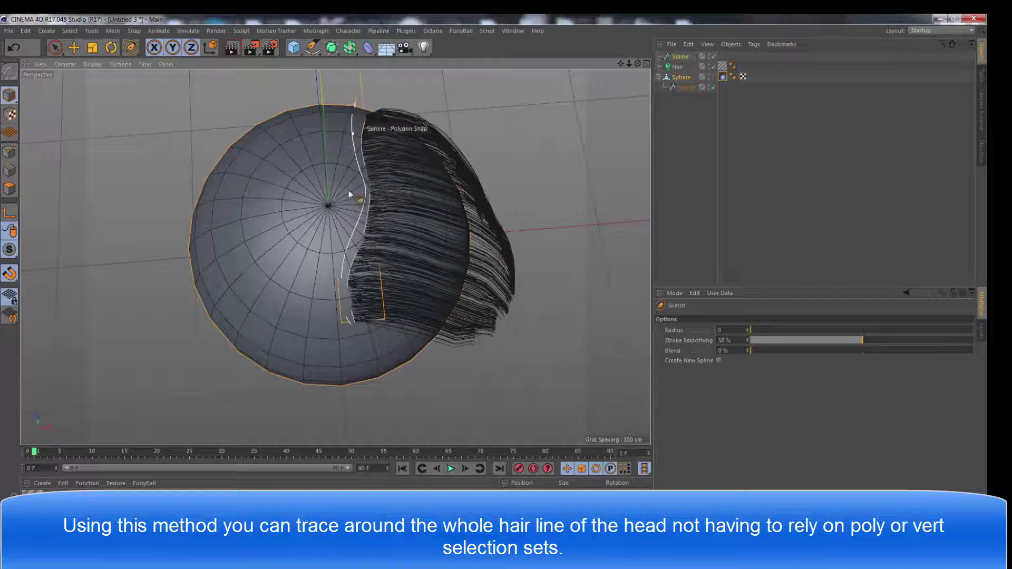
Step: Duplicate the Hair object and re-root the copy's guides on the newly sketched spline
alt+drag(554, 283, 570, 222)
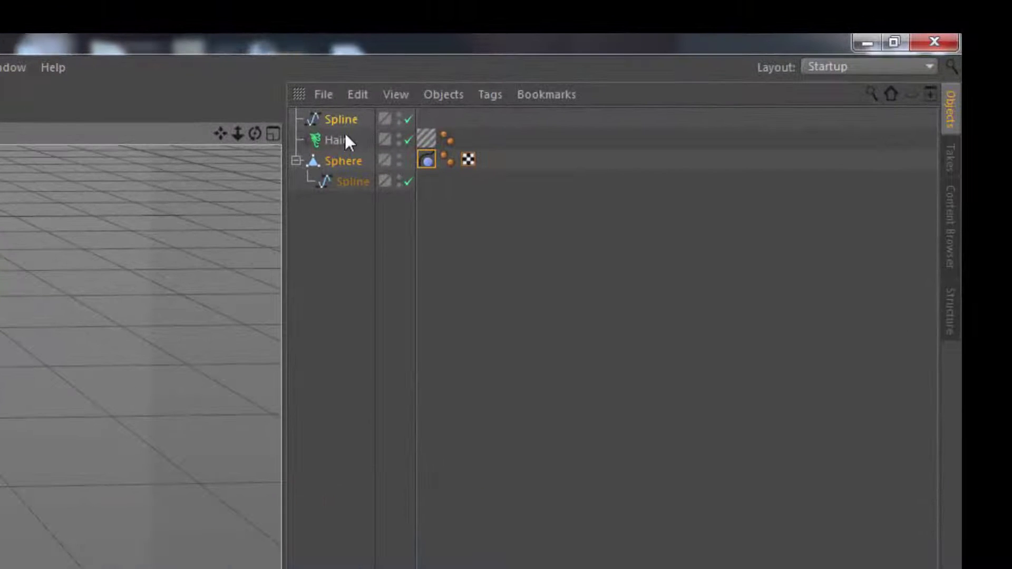
click(345, 138)
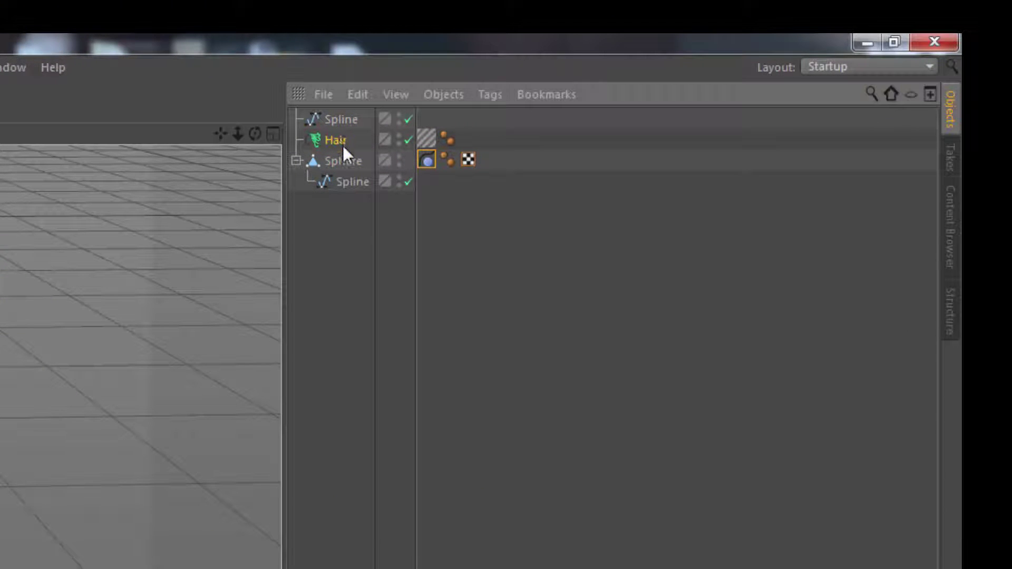
ctrl+drag(338, 139, 349, 154)
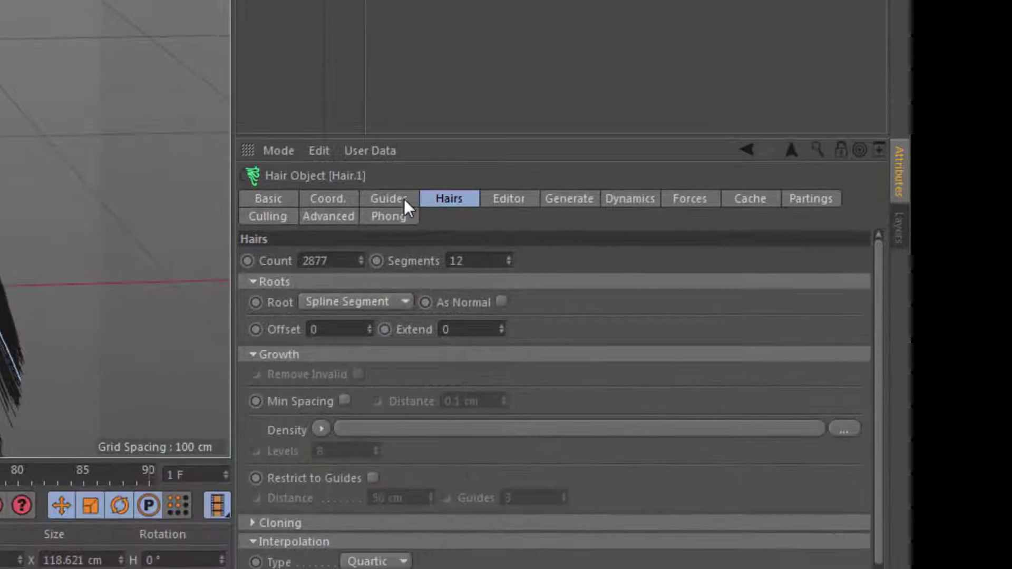
click(405, 202)
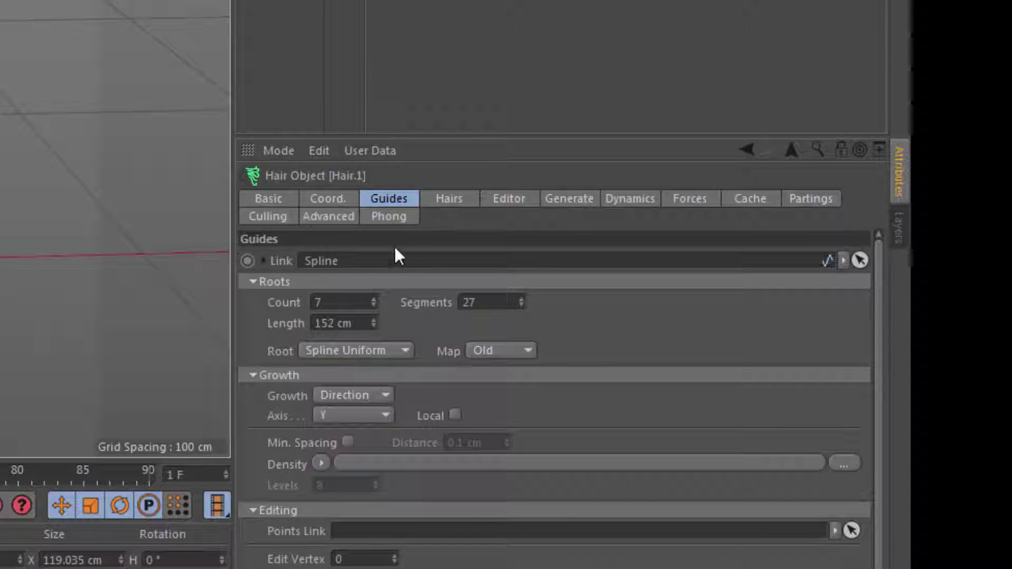
drag(398, 136, 397, 0)
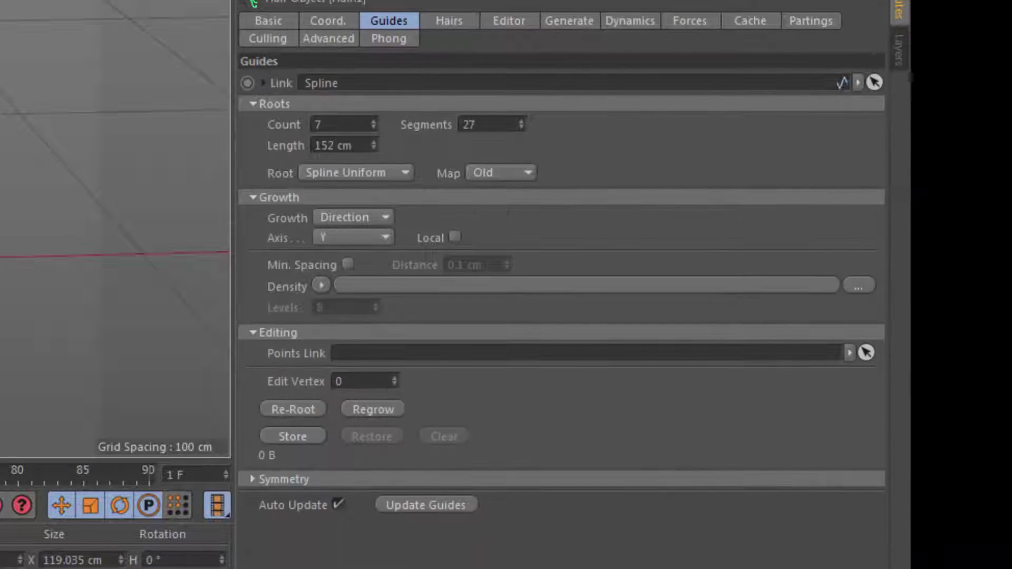
click(293, 409)
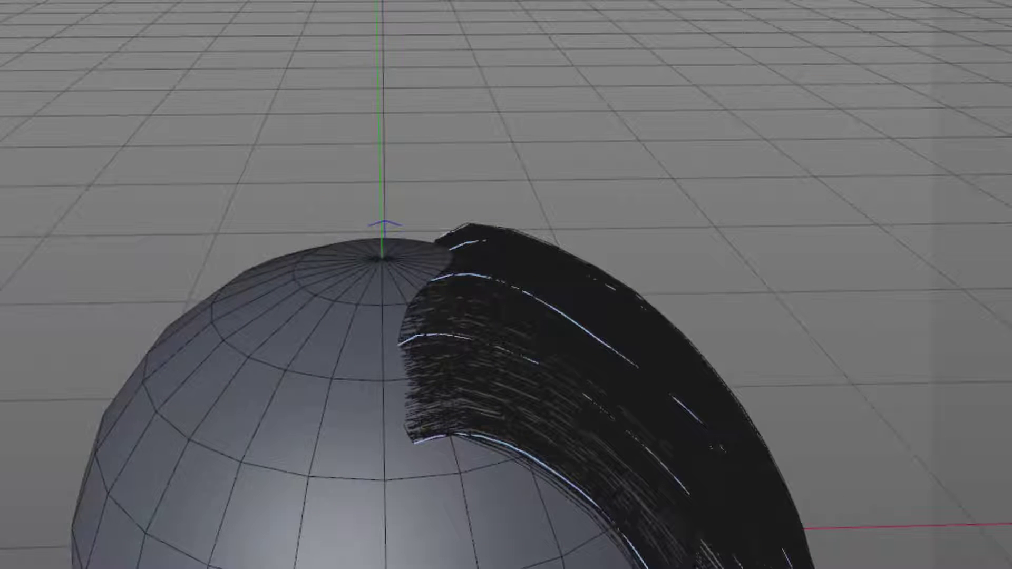
Step: Detach the hair tools palette, and move and brush the duplicated guides over to the bare side of the sphere
key(v)
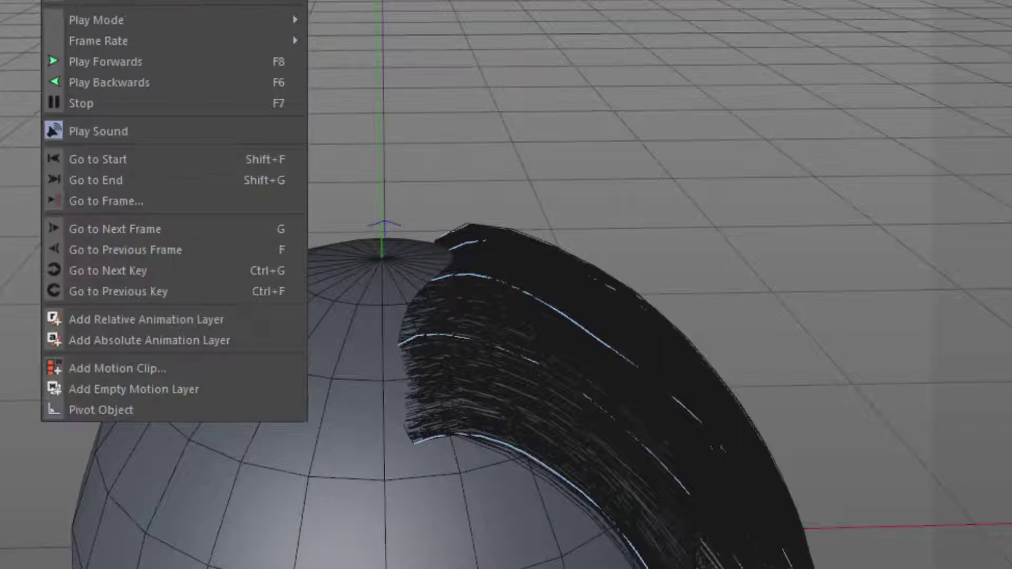
mouse_move(160, 103)
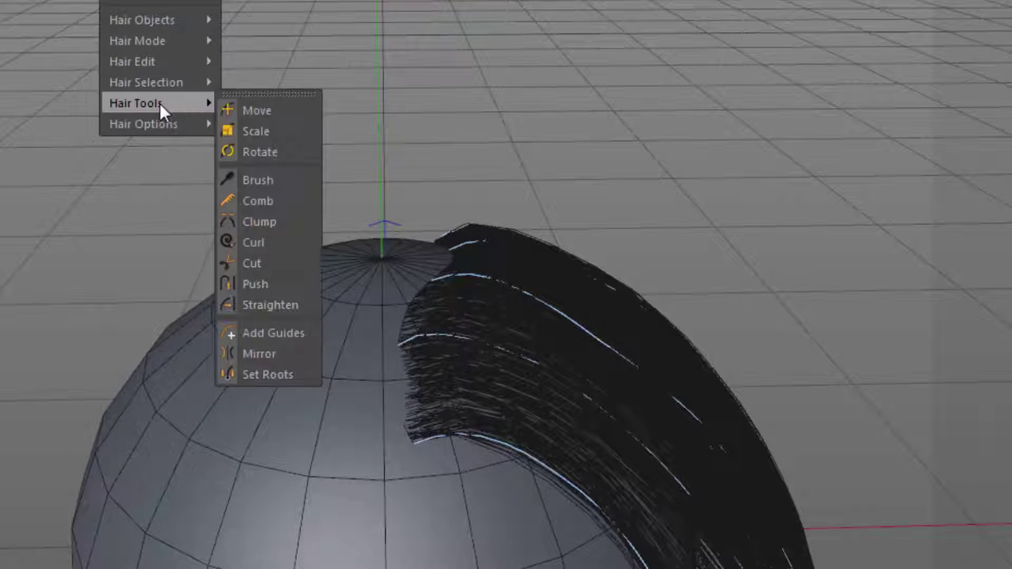
click(257, 91)
click(254, 108)
drag(247, 72, 0, 121)
drag(580, 327, 105, 361)
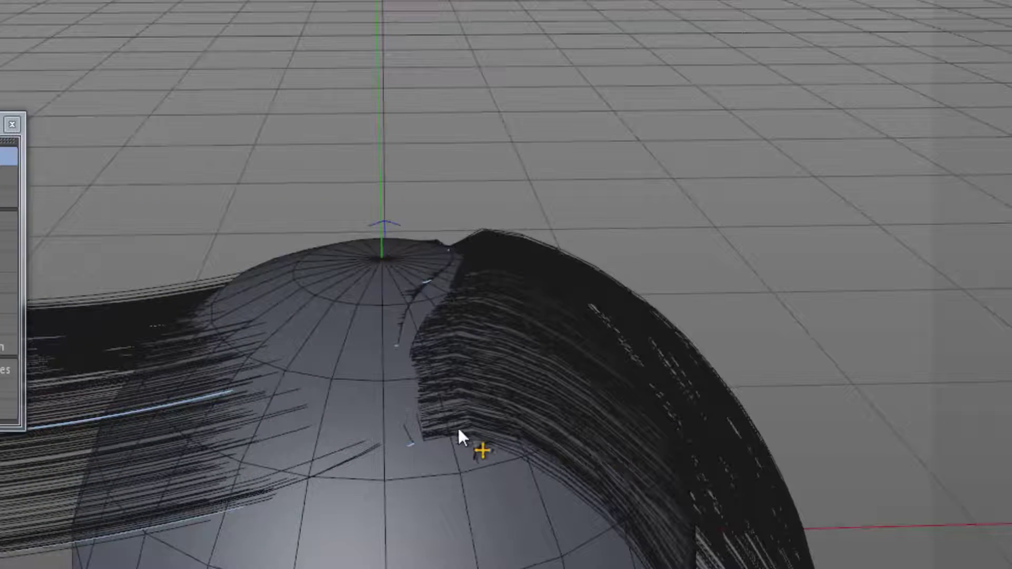
drag(458, 428, 275, 415)
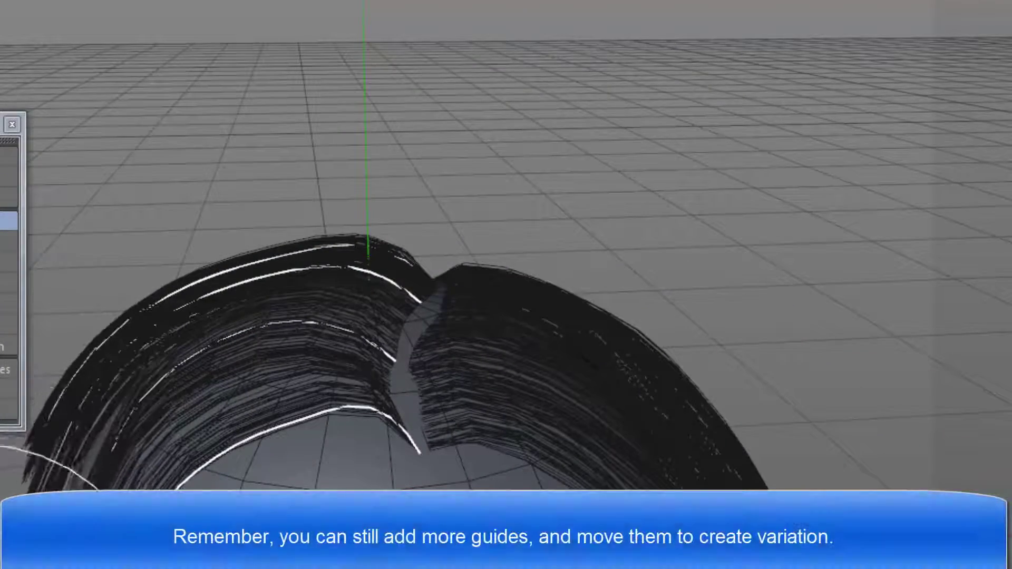
Step: Examine the gap between the two hair halves along the parting from the front, above and the side
alt+middle_drag(388, 517, 427, 350)
alt+right_drag(427, 351, 371, 388)
alt+drag(411, 400, 375, 361)
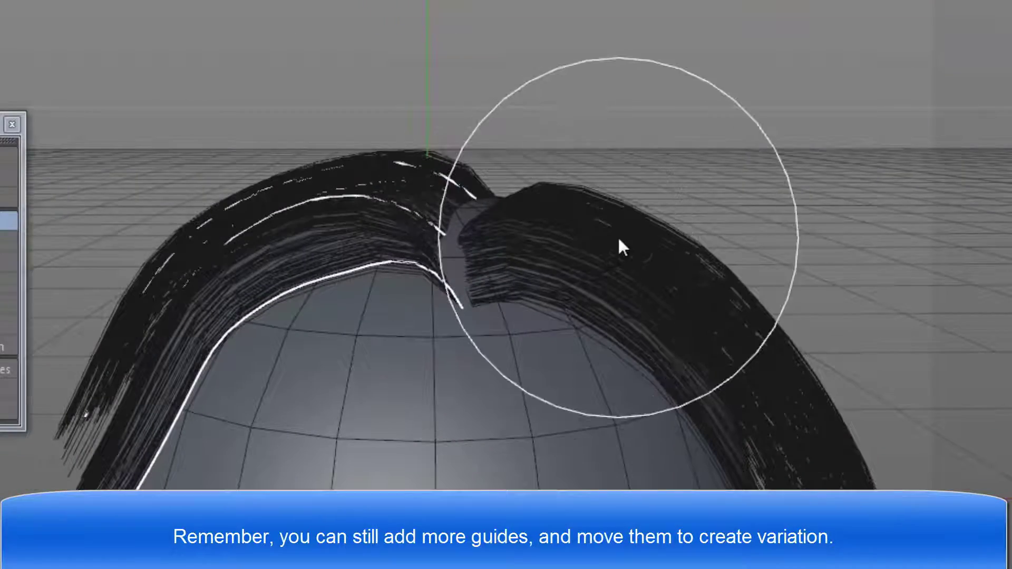
alt+drag(618, 236, 530, 412)
alt+right_drag(509, 387, 447, 401)
alt+middle_drag(487, 424, 420, 476)
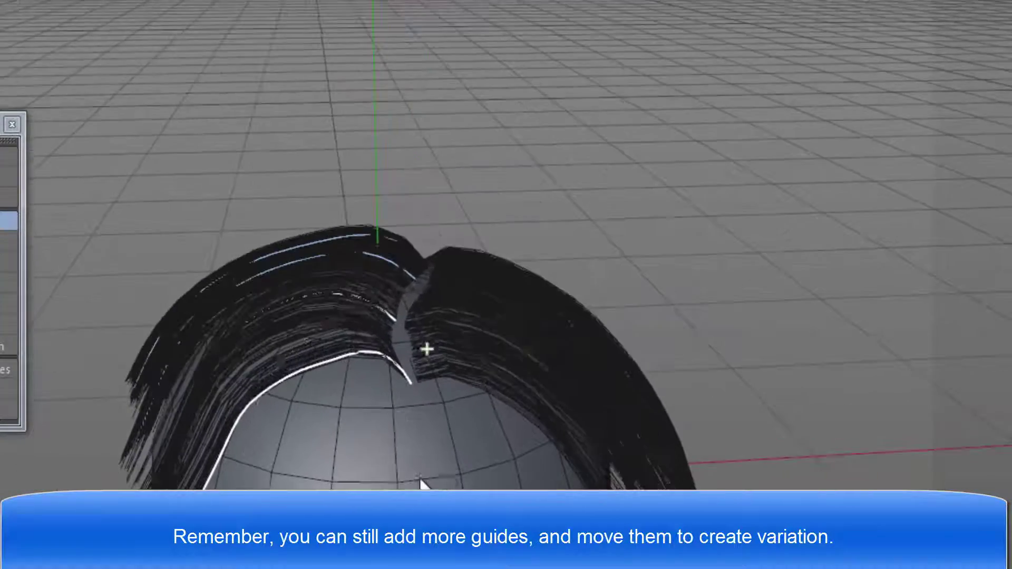
alt+drag(437, 456, 434, 435)
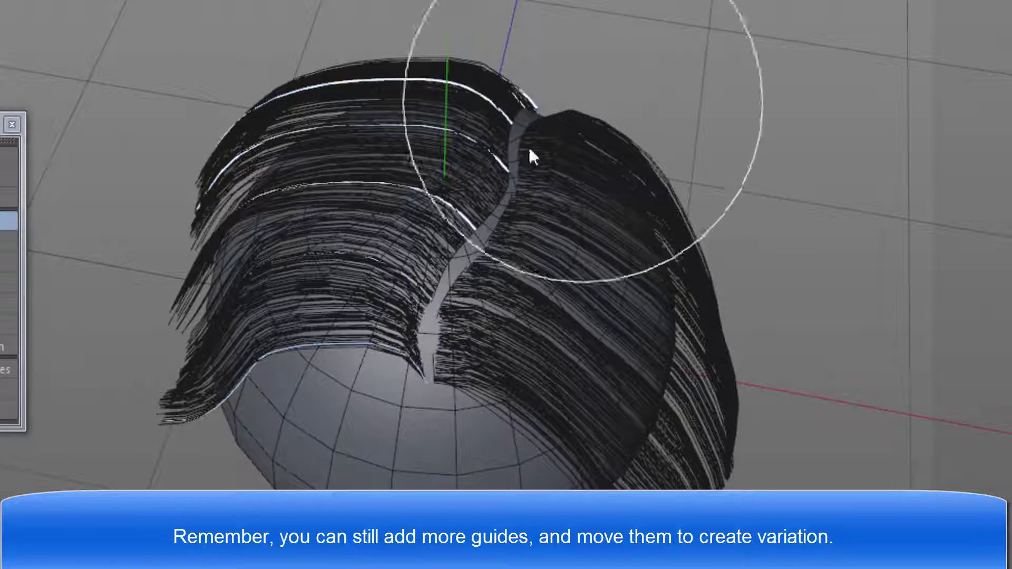
mouse_move(540, 428)
alt+mouse_down()
mouse_move(388, 436)
mouse_move(409, 389)
alt+mouse_up()
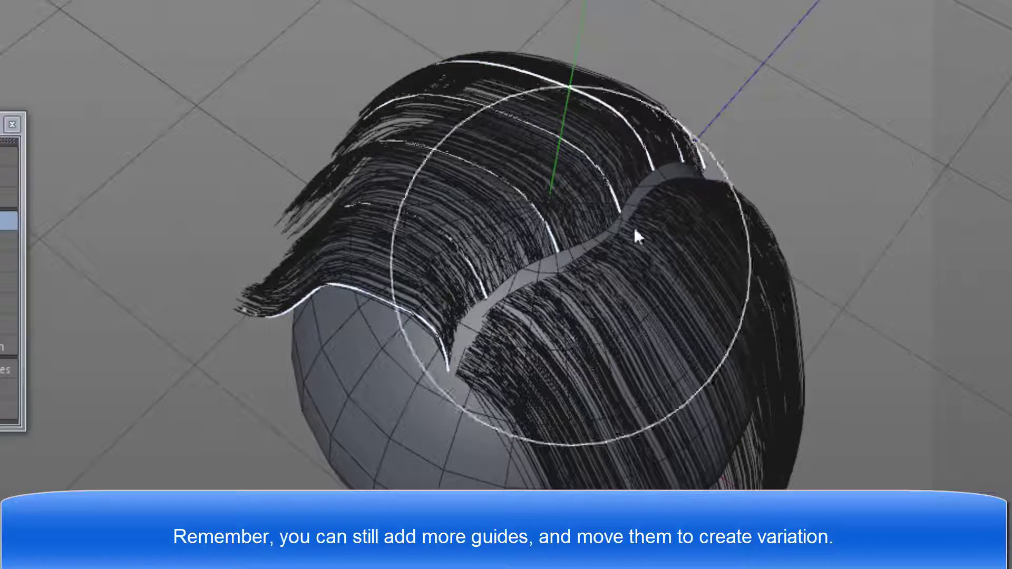
Step: Render the parted hair from the front to the Picture Viewer, and close the viewer
mouse_move(542, 343)
alt+mouse_down()
mouse_move(514, 443)
mouse_move(592, 334)
mouse_move(538, 224)
alt+mouse_up()
key(shift+r)
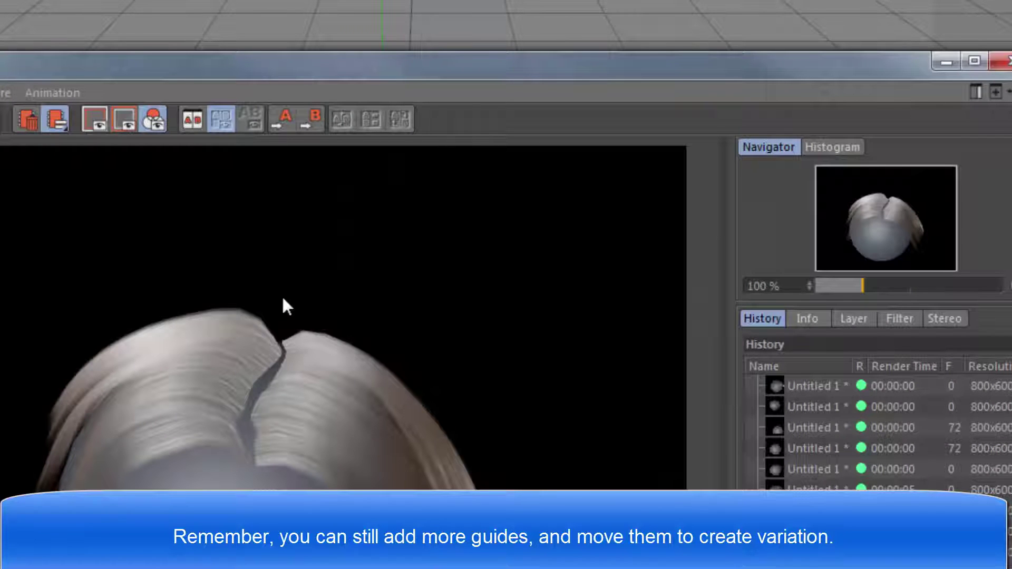
click(1002, 63)
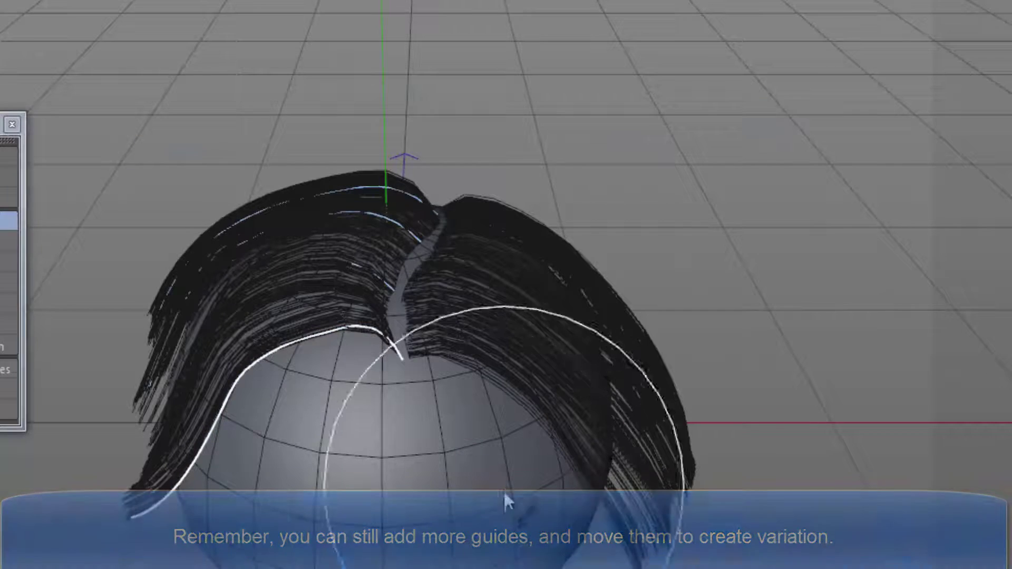
Step: Enable Kink in the hair material and reshape its curve to start at about 0.7 and fall to zero before the middle
alt+drag(504, 491, 488, 510)
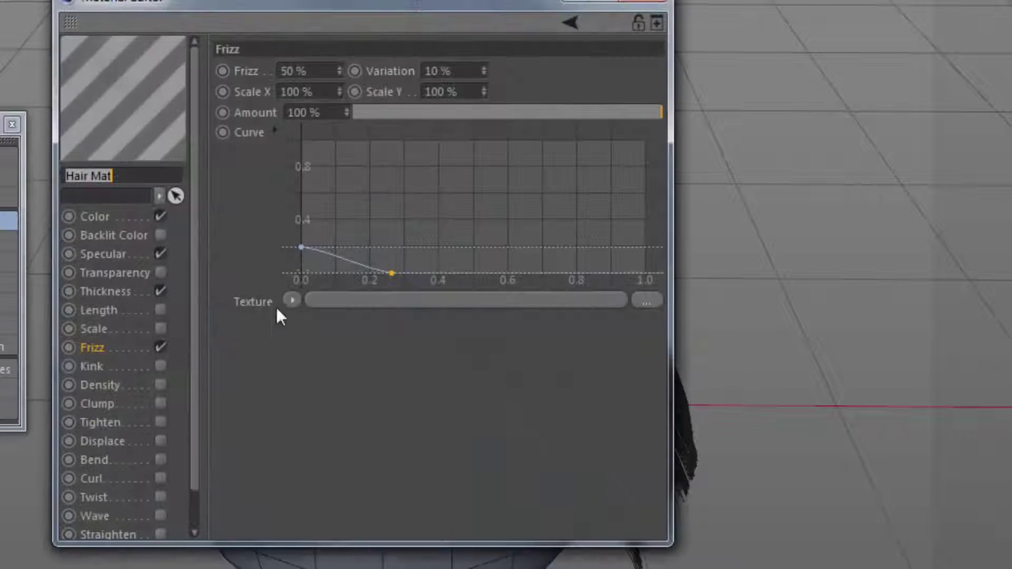
click(159, 365)
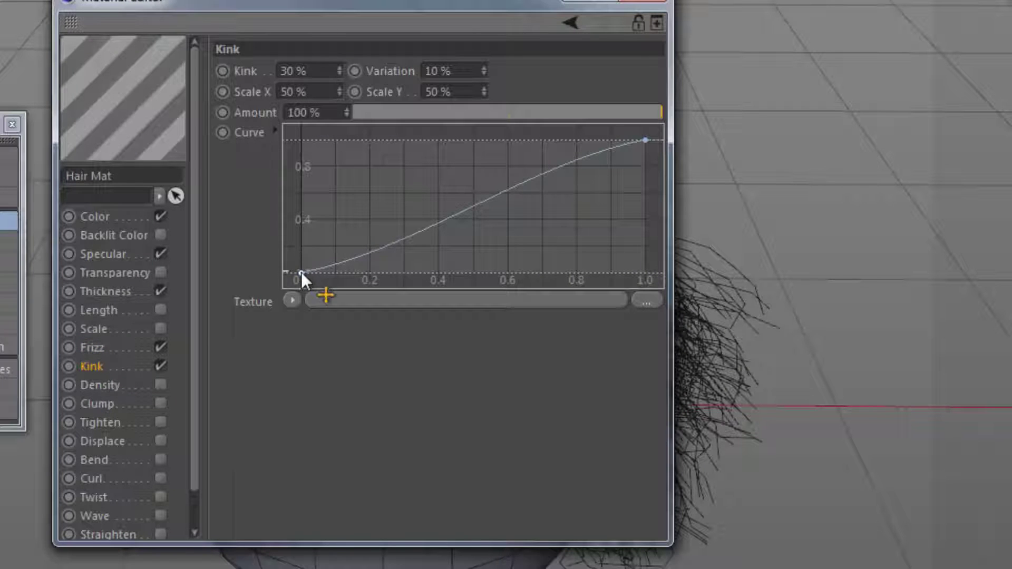
drag(302, 272, 461, 171)
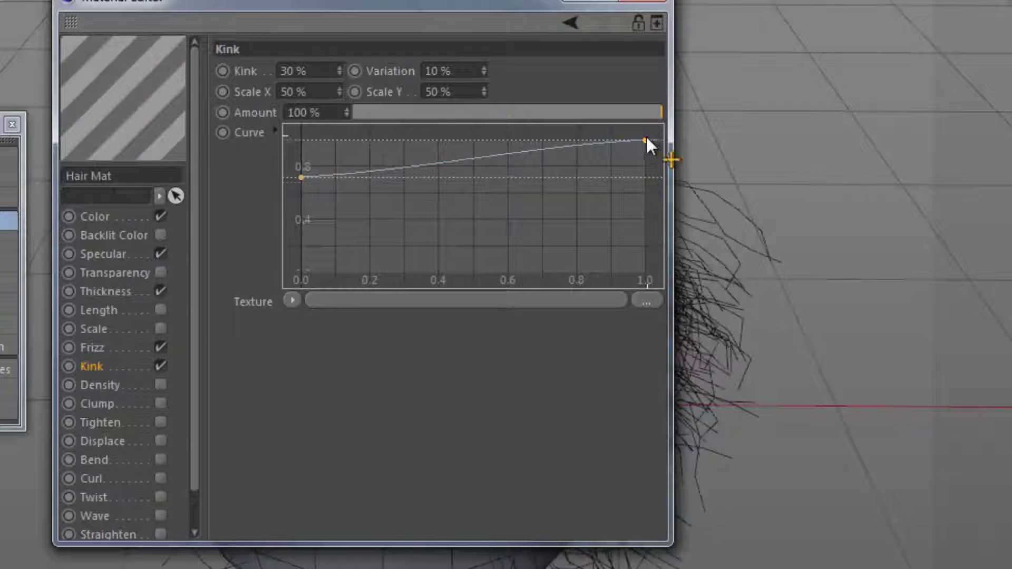
drag(646, 137, 420, 327)
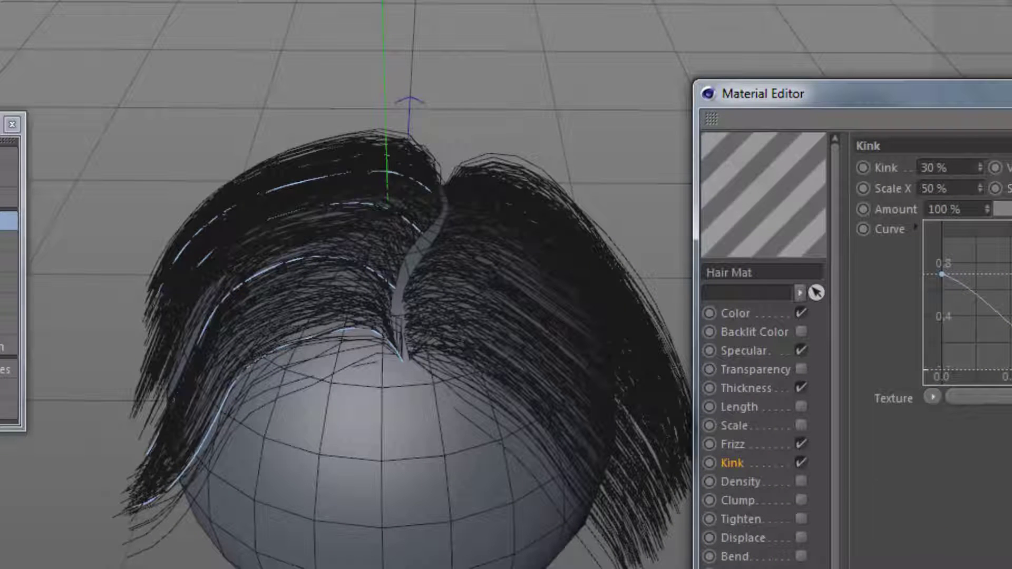
Step: Render the kinked hair from slightly different angles to check the parting, and select the sphere's child spline
alt+drag(399, 356, 389, 287)
key(shift+r)
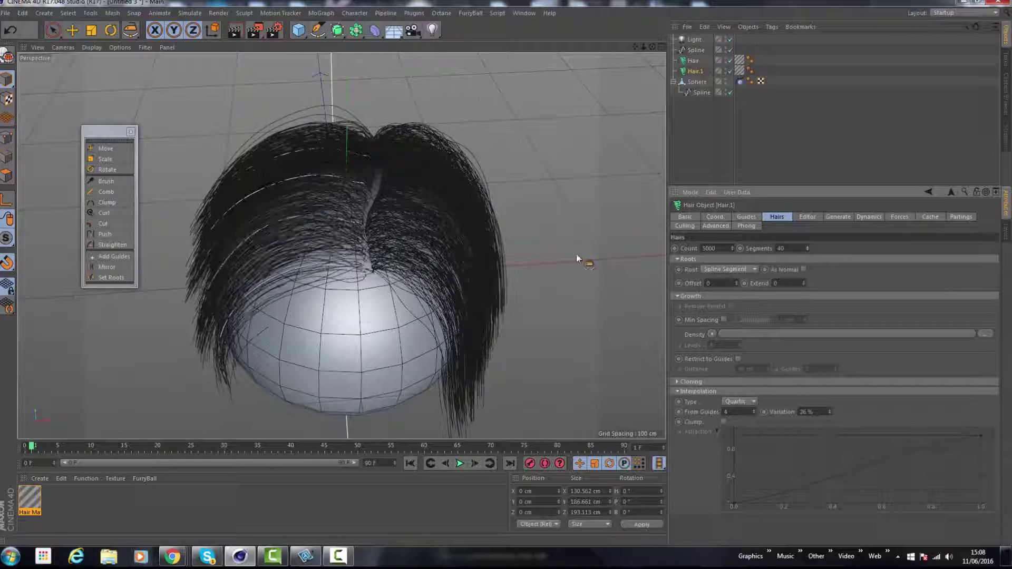
key(shift+r)
click(642, 100)
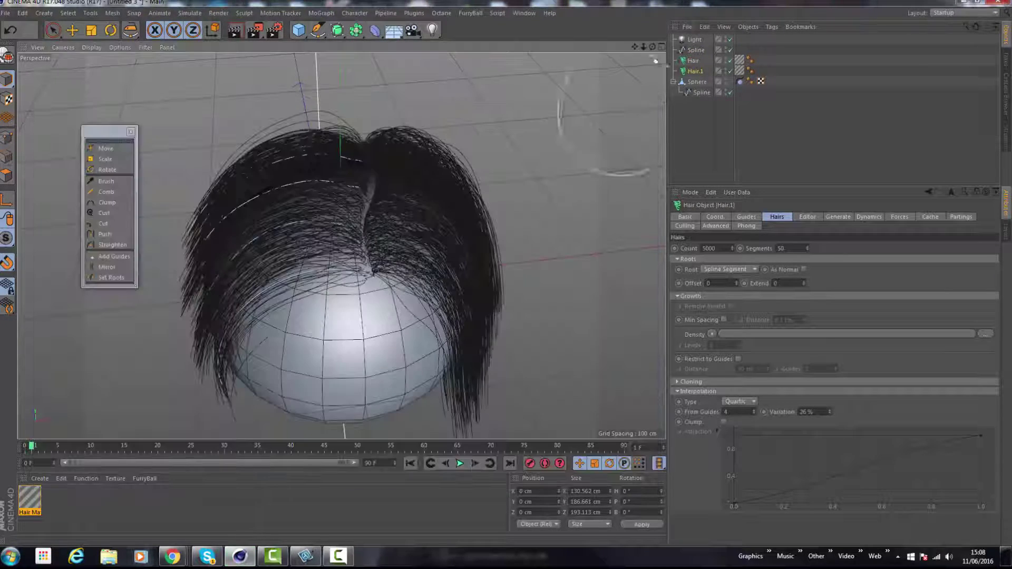
click(701, 93)
alt+drag(379, 185, 383, 202)
key(shift+r)
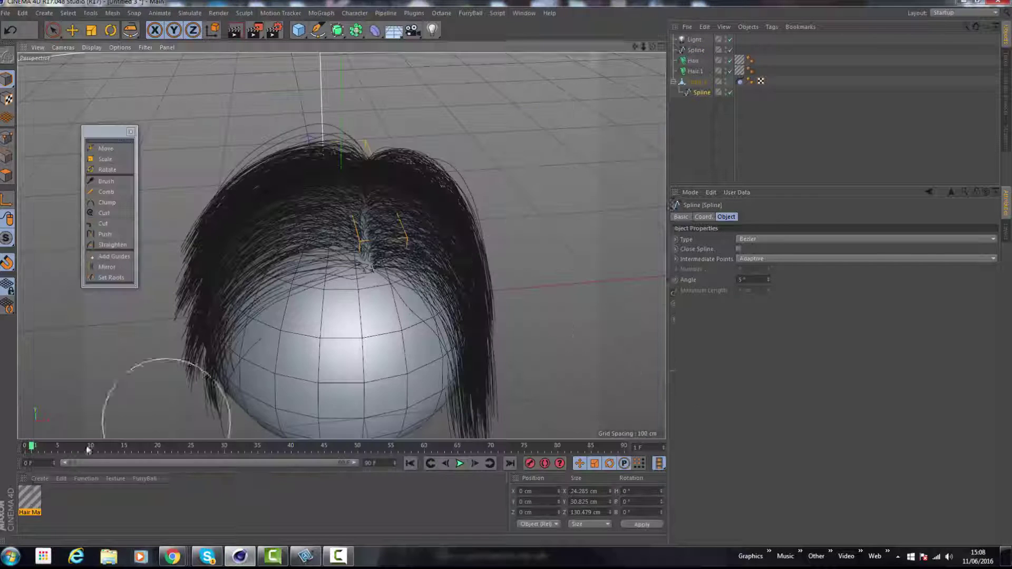
Step: Open the hair material's Kink settings and move the editor clear of the hair
double_click(29, 498)
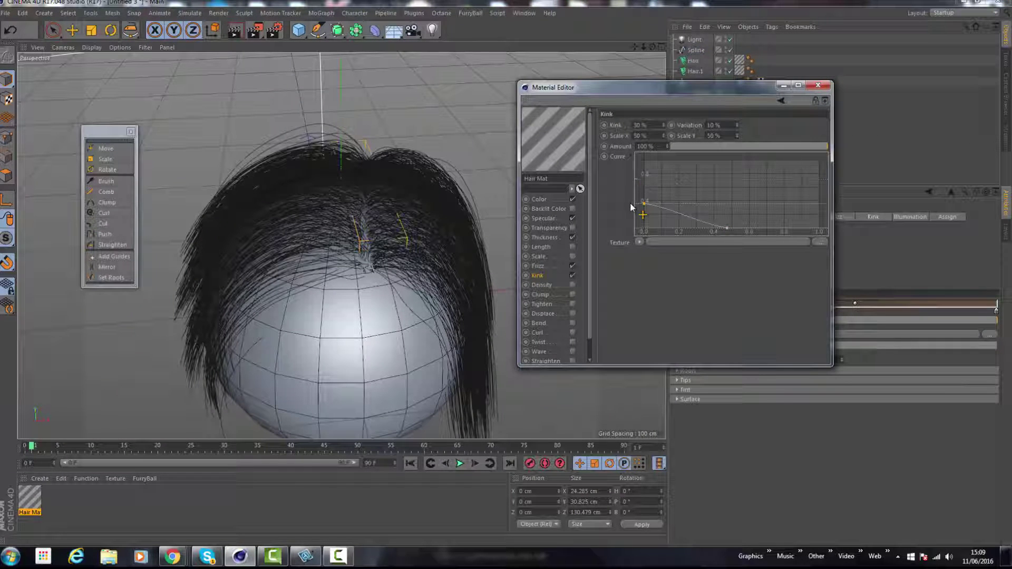
drag(663, 87, 752, 197)
Step: Undo the last edit and reshape the top-level spline along the parting to adjust the roots of the second hair half
key(ctrl+z)
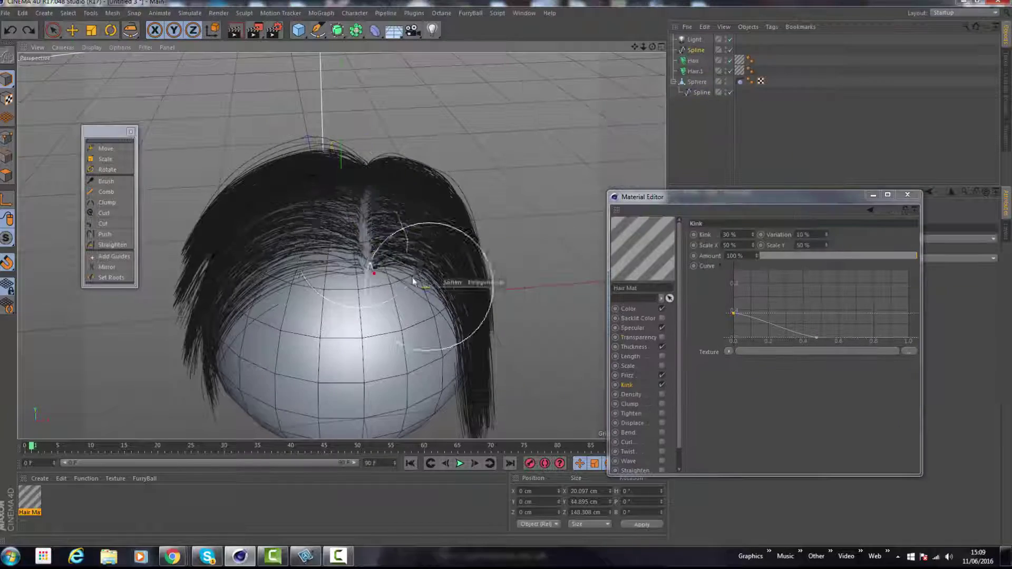
scroll(334, 219, up, 4)
mouse_move(334, 219)
mouse_down()
mouse_move(374, 165)
mouse_move(398, 317)
mouse_up()
scroll(407, 253, down, 4)
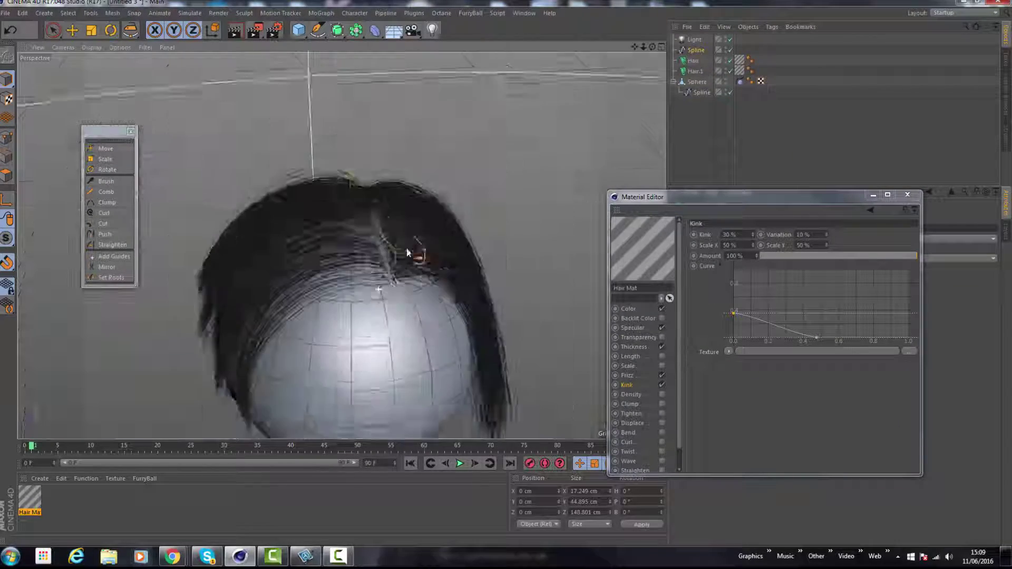